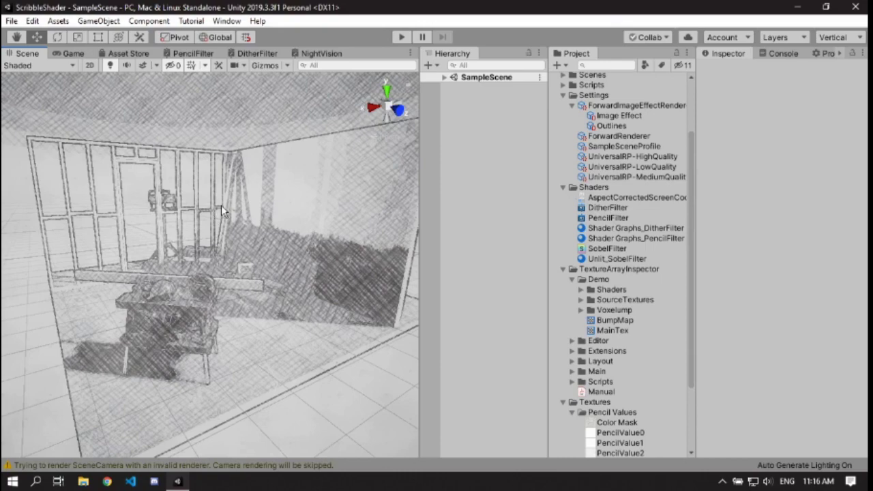
right_drag(258, 260, 293, 258)
scroll(629, 422, down, 3)
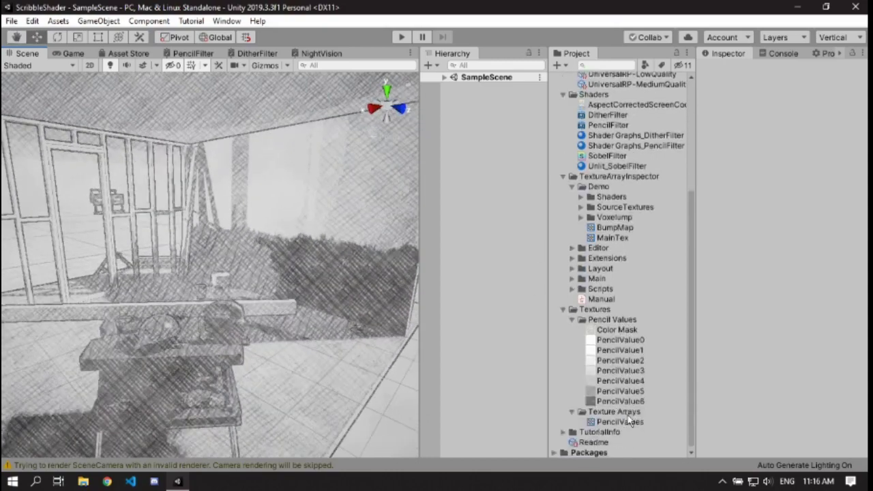
scroll(622, 375, up, 3)
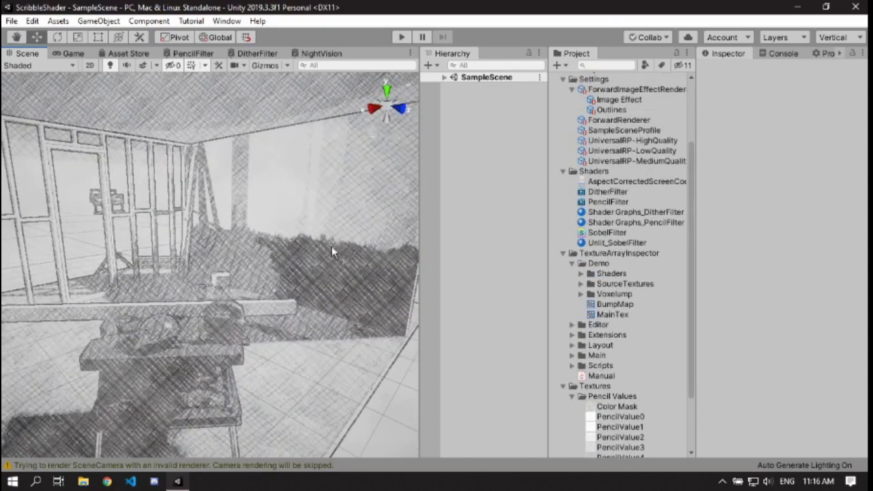
mouse_move(266, 236)
right_down()
mouse_move(267, 229)
mouse_move(230, 227)
mouse_move(261, 246)
right_up()
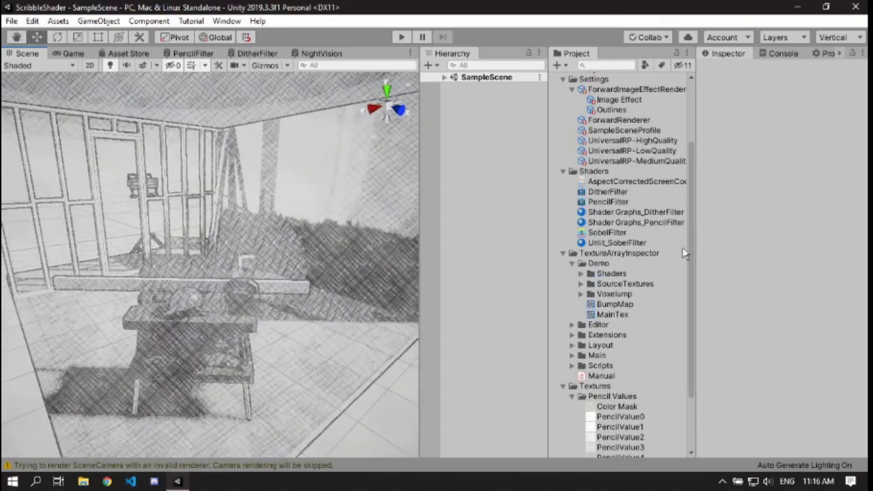
- Set the Color Intensity of the Shader Graphs_PencilFilter material to 1
click(634, 223)
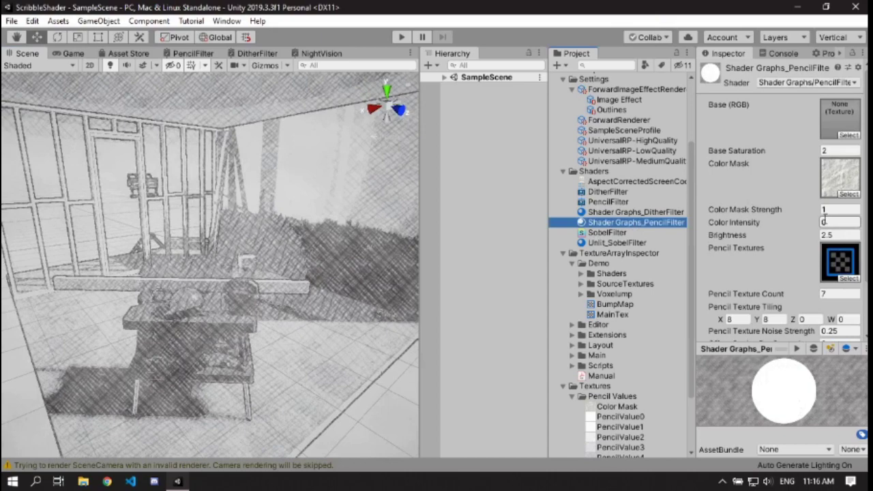
click(825, 222)
text(1)
right_drag(237, 291, 313, 279)
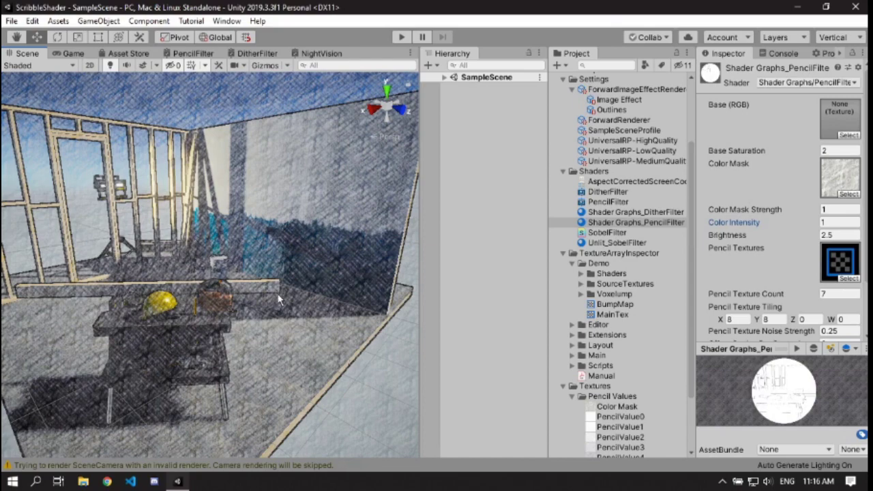
middle_drag(188, 227, 232, 230)
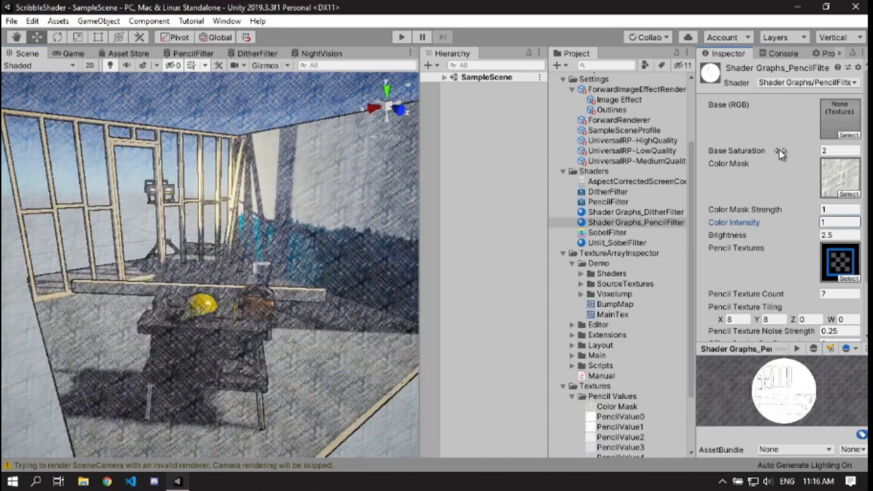
- Try an Offset Cycles Per Second of 12 on the pencil filter material, and set it back to 0
click(757, 150)
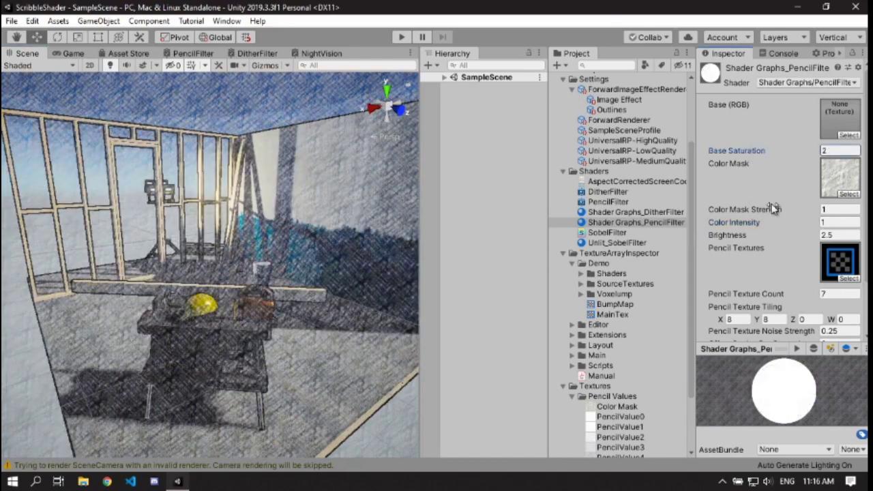
scroll(821, 292, down, 3)
click(839, 281)
text(12)
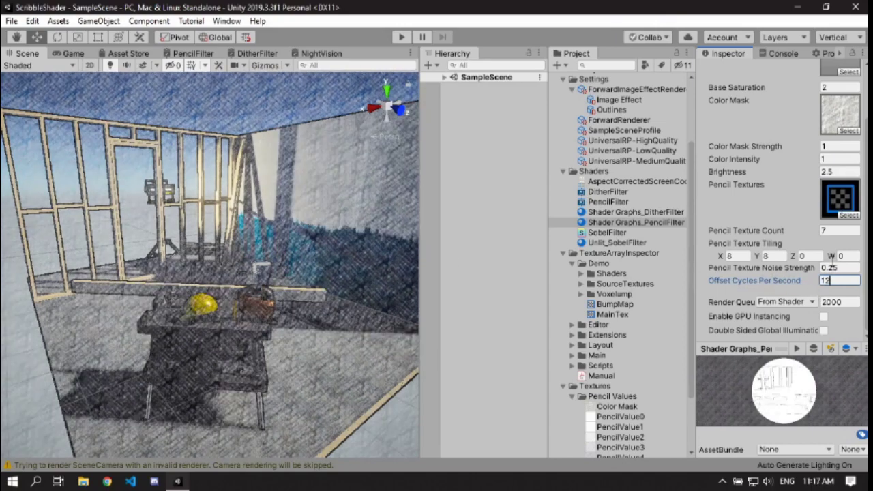
key(BackSpace)
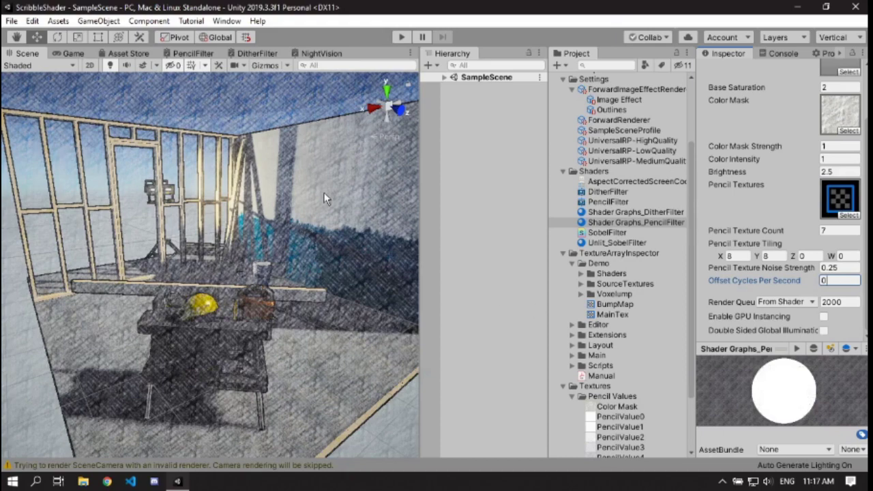
- Examine the pencil effect in the scene and the Outlines and Image Effect renderer features of ForwardImageEffectRenderer
right_drag(264, 221, 247, 289)
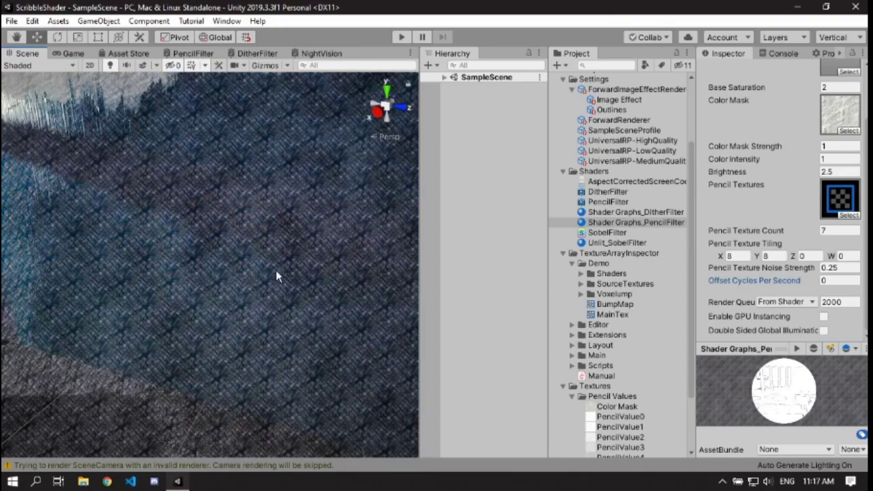
right_drag(273, 240, 202, 247)
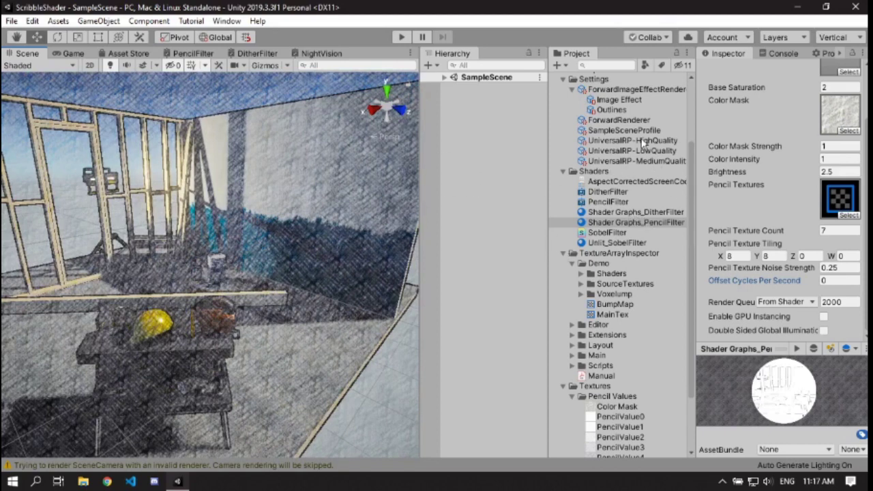
click(621, 92)
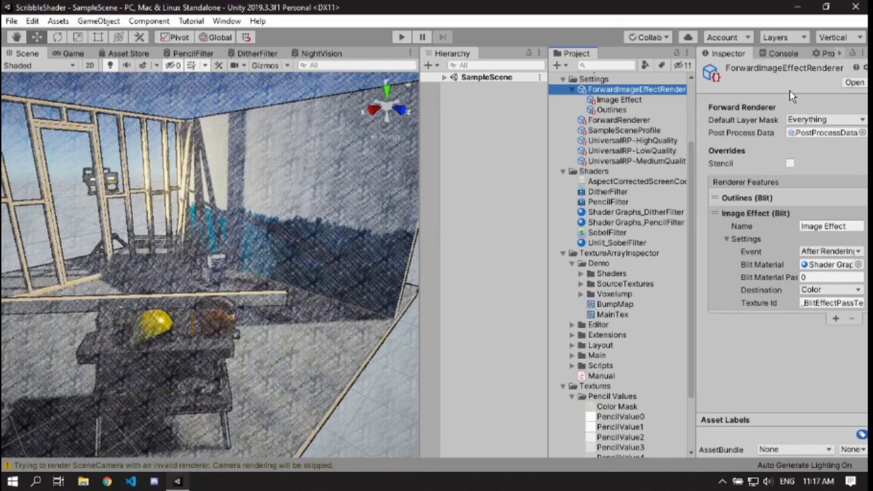
click(716, 199)
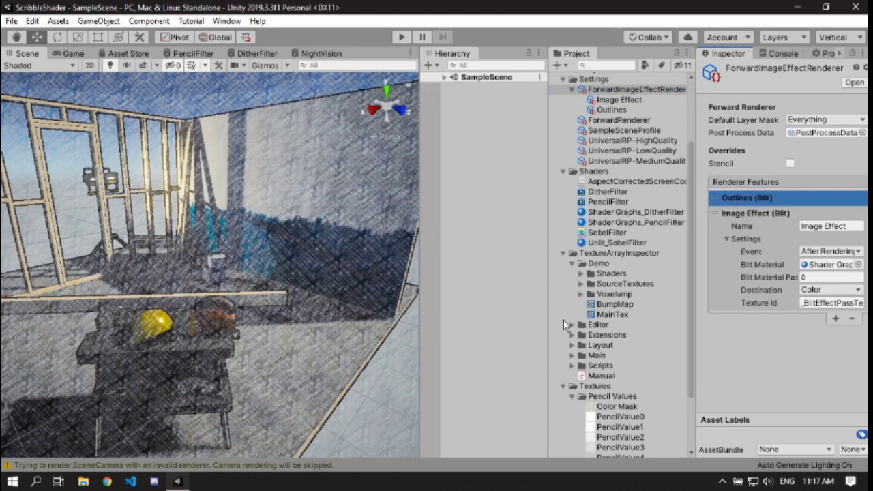
- Set the Color Intensity of the Shader Graphs_PencilFilter material back to 0
click(624, 222)
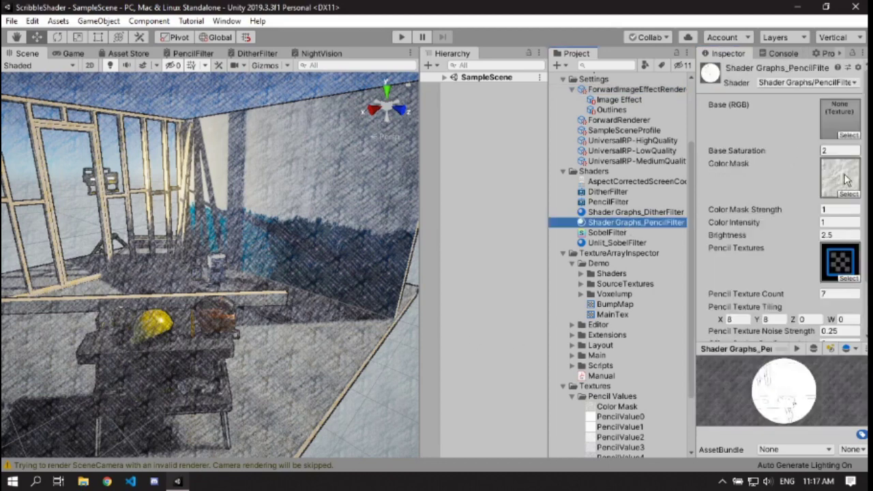
click(839, 222)
text(0)
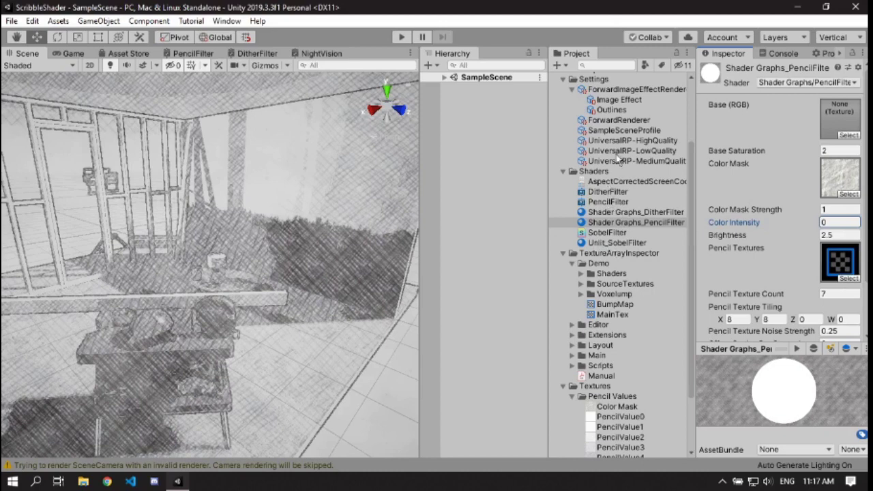
- Assign the Shader Graphs_DitherFilter material as the Blit Material of the Image Effect feature in ForwardImageEffectRenderer
click(618, 90)
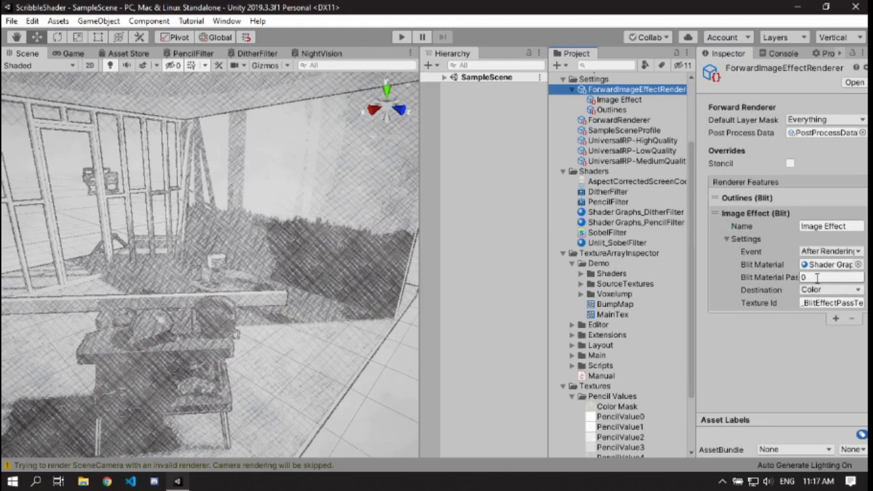
drag(618, 212, 831, 272)
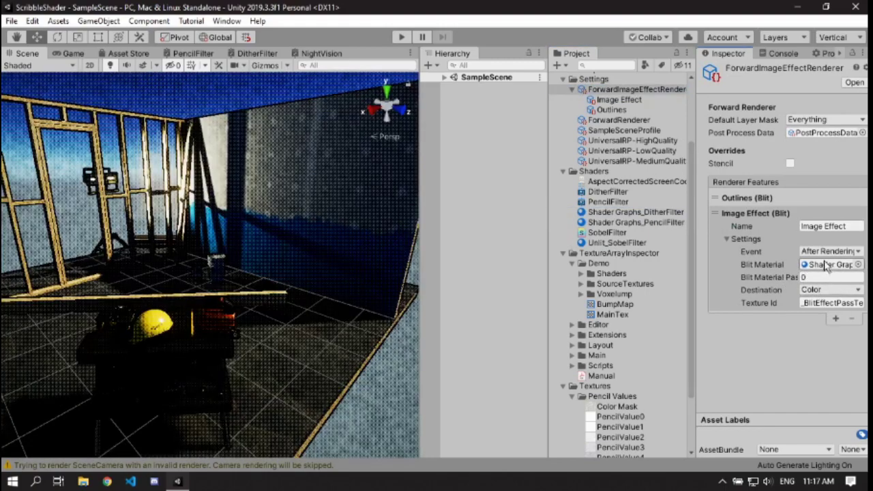
alt+drag(181, 253, 249, 217)
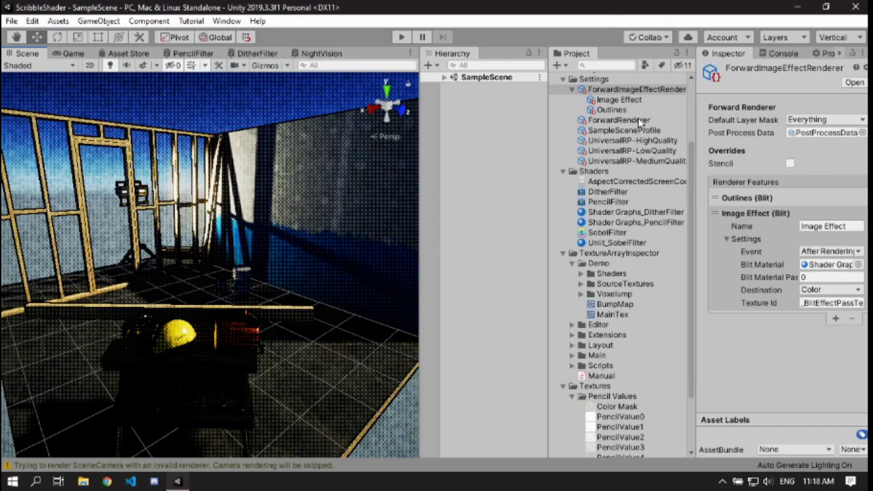
- Create a new shader graph in the Shaders folder and name it NightVision
scroll(629, 168, up, 3)
click(614, 210)
right_click(644, 210)
mouse_move(655, 167)
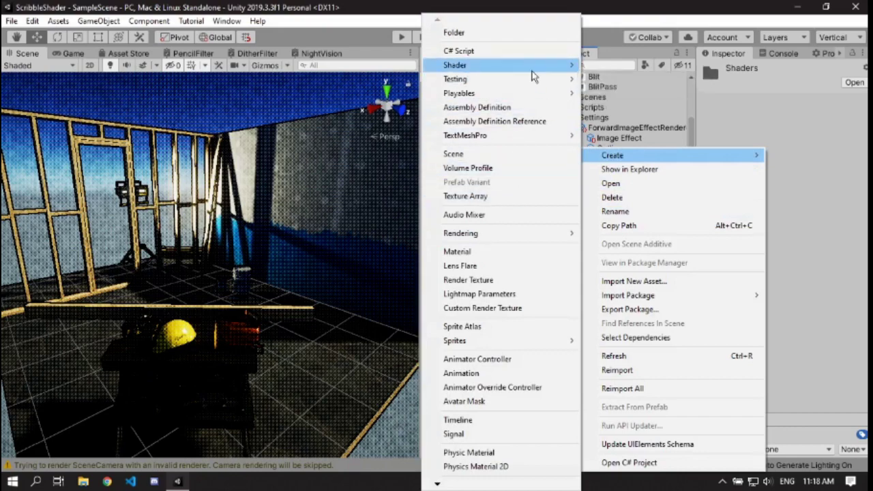
mouse_move(546, 67)
click(633, 152)
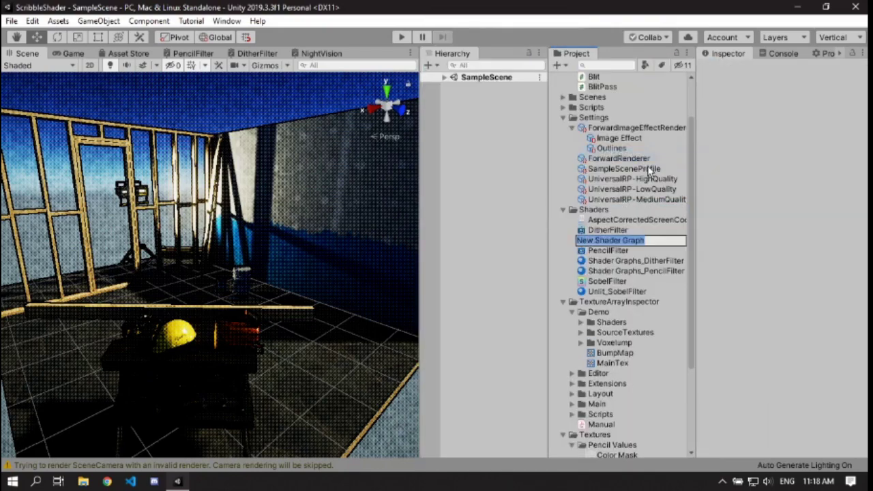
text(N)
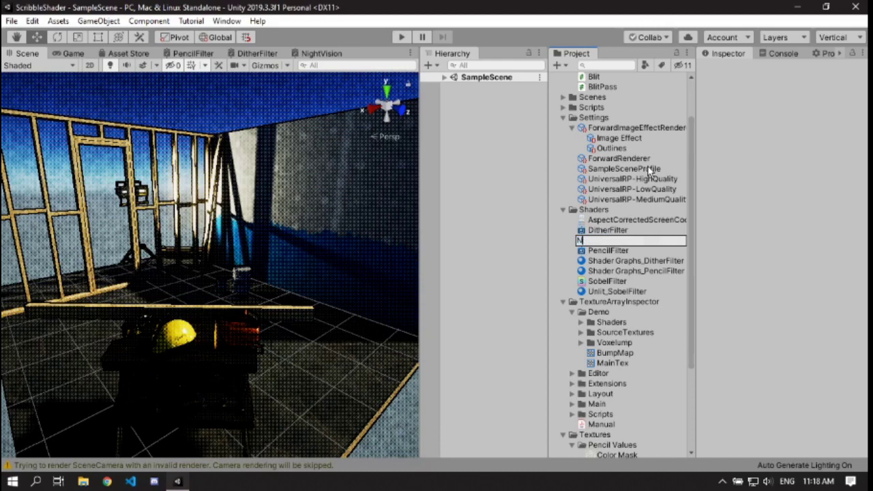
text(ightVision)
key(Return)
- Open the NightVision shader graph and delete every node except the master node
double_click(613, 241)
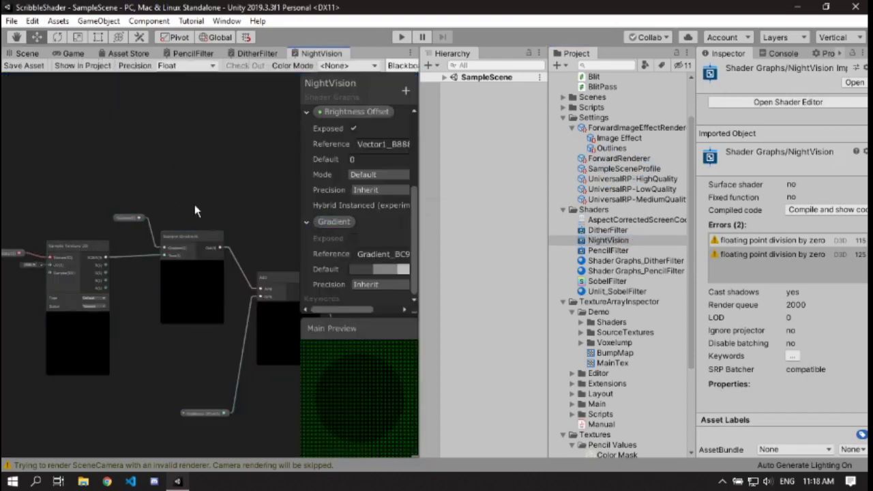
scroll(193, 148, down, 3)
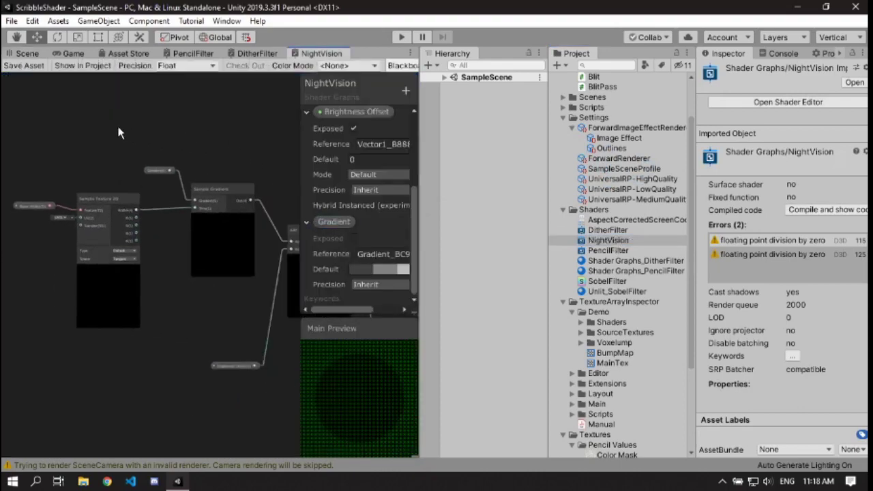
scroll(156, 161, down, 5)
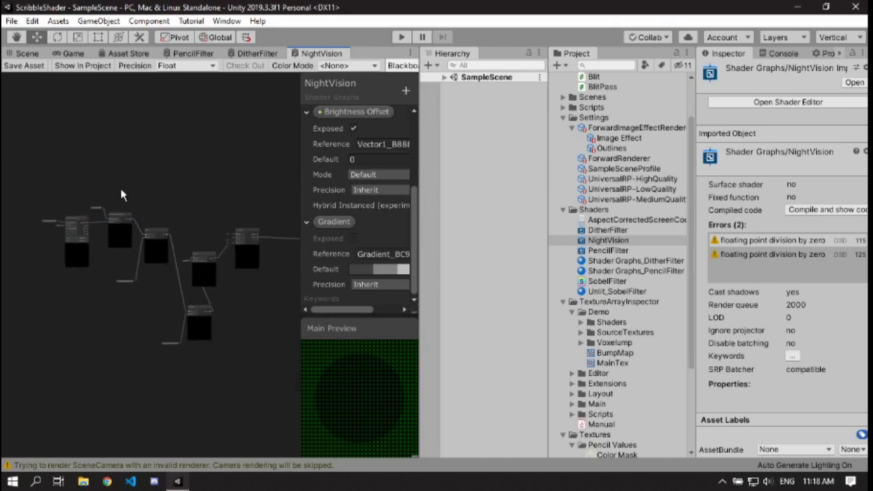
scroll(183, 203, up, 1)
drag(295, 334, 14, 178)
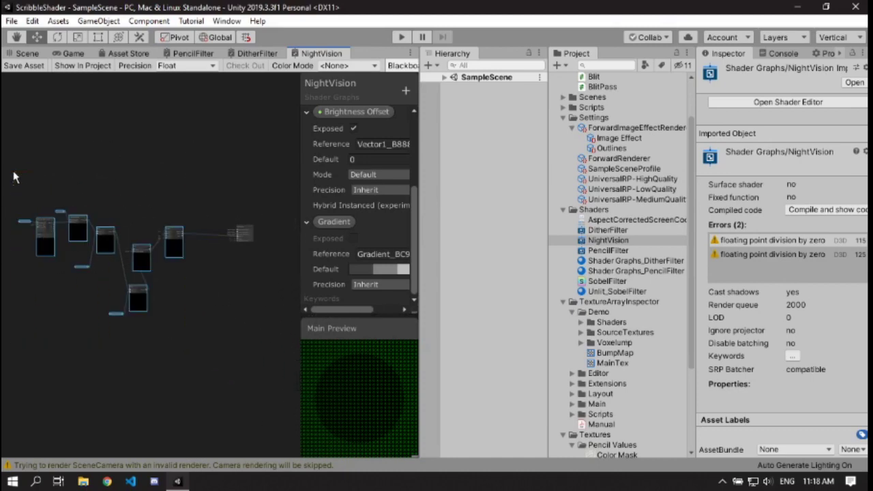
key(Delete)
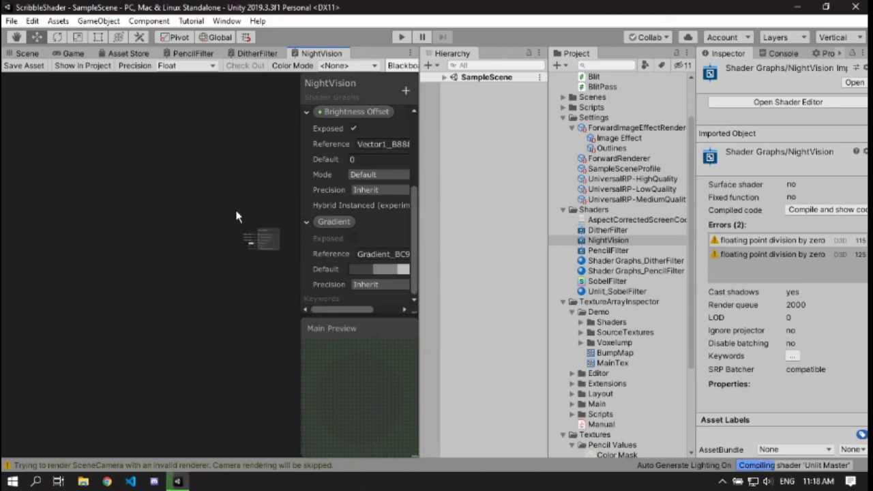
- Delete the Gradient, Brightness Offset, Brightness Factor and Base (RGB) properties from the NightVision graph
scroll(244, 211, up, 3)
right_click(326, 230)
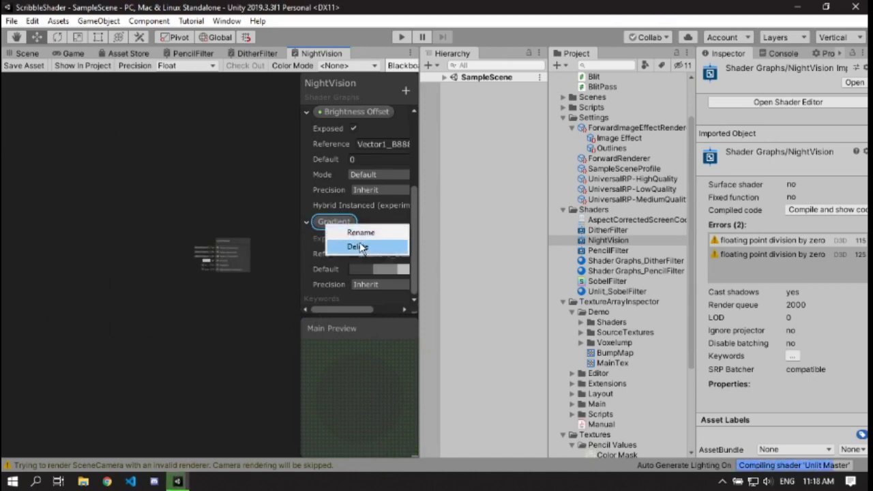
click(357, 249)
right_click(345, 193)
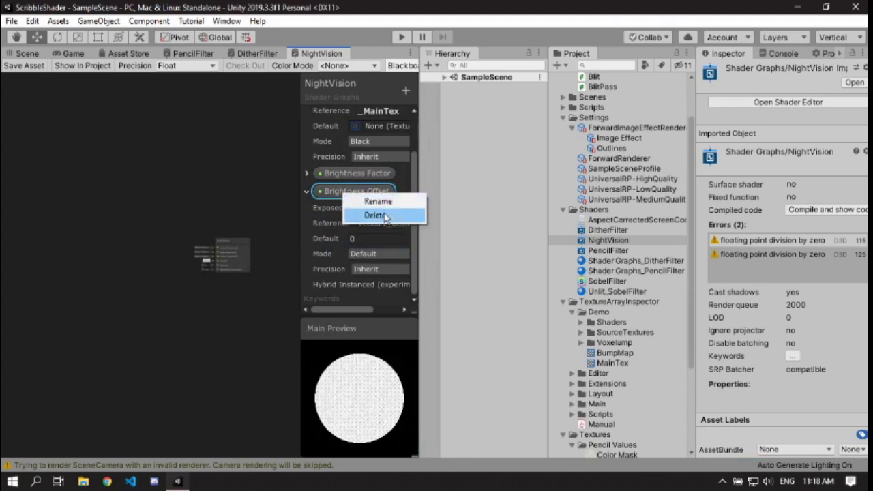
click(382, 217)
right_click(354, 222)
click(383, 240)
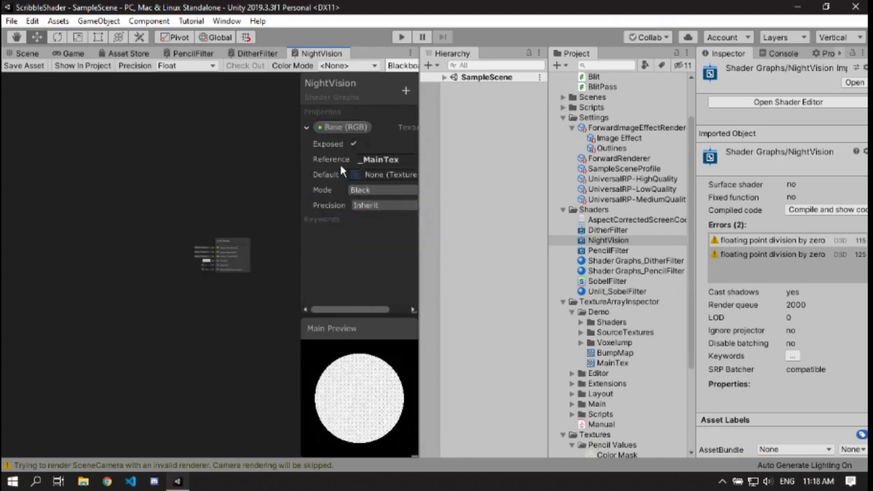
right_click(345, 126)
click(376, 149)
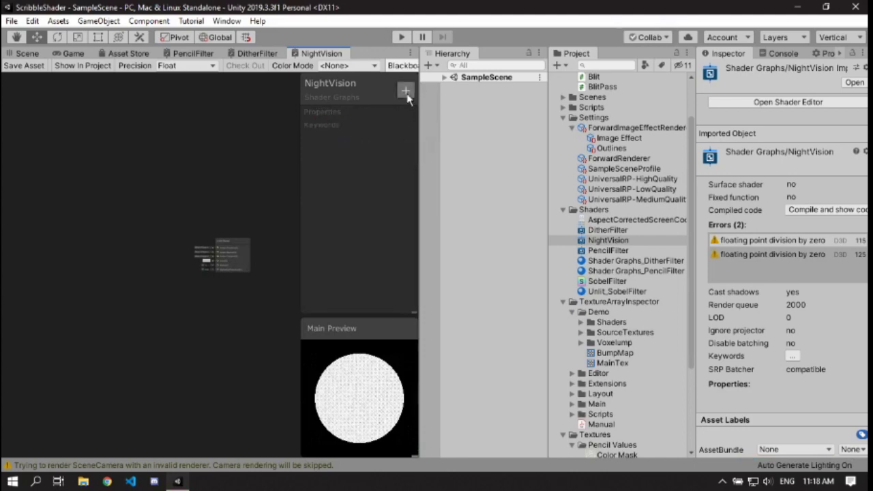
- Add a Texture2D property named Base (RGB) with the reference _MainTex
click(406, 91)
click(438, 171)
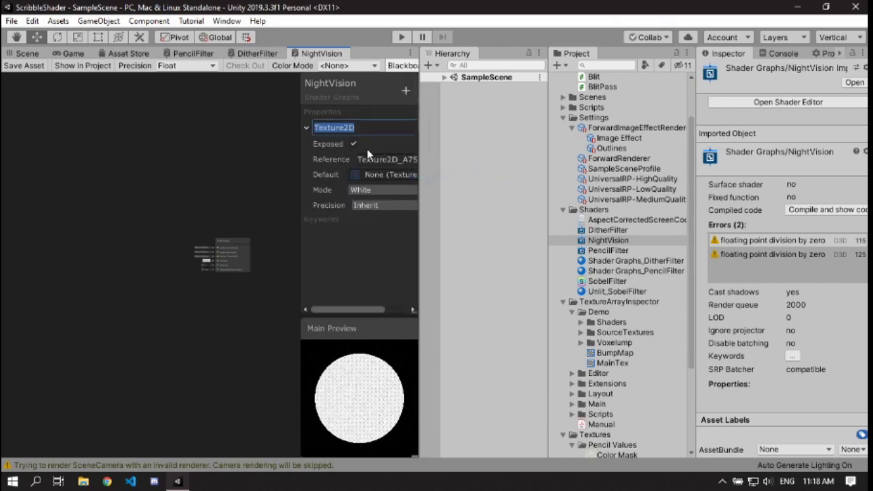
text(Base (RGB))
click(371, 158)
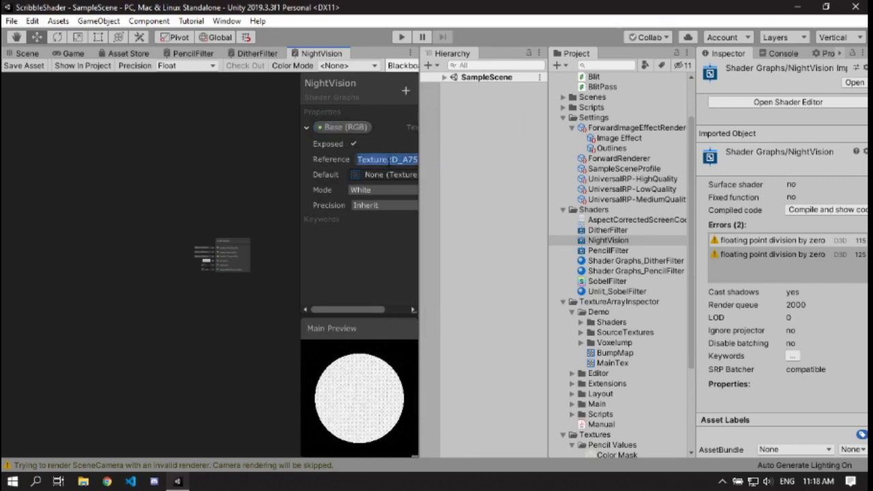
key(BackSpace)
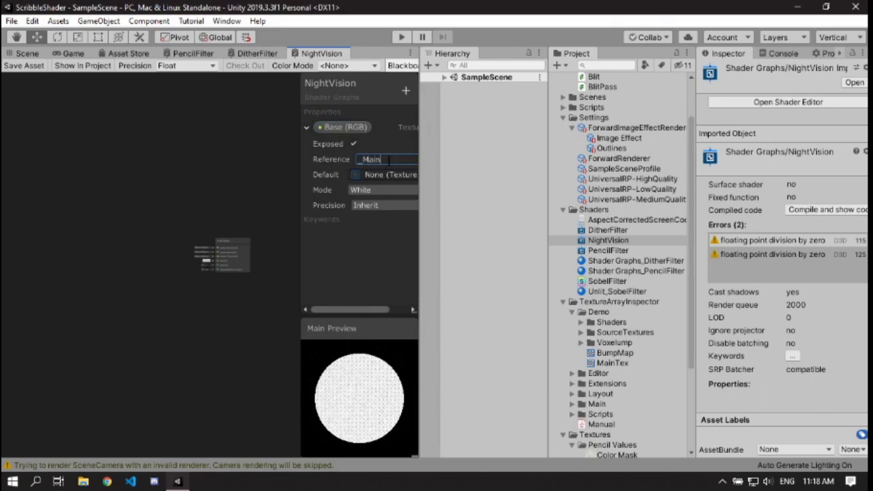
text(_MainTex)
key(Return)
- Place the Base (RGB) property in the graph and feed it into a new Sample Texture 2D node
drag(337, 127, 188, 280)
text(te)
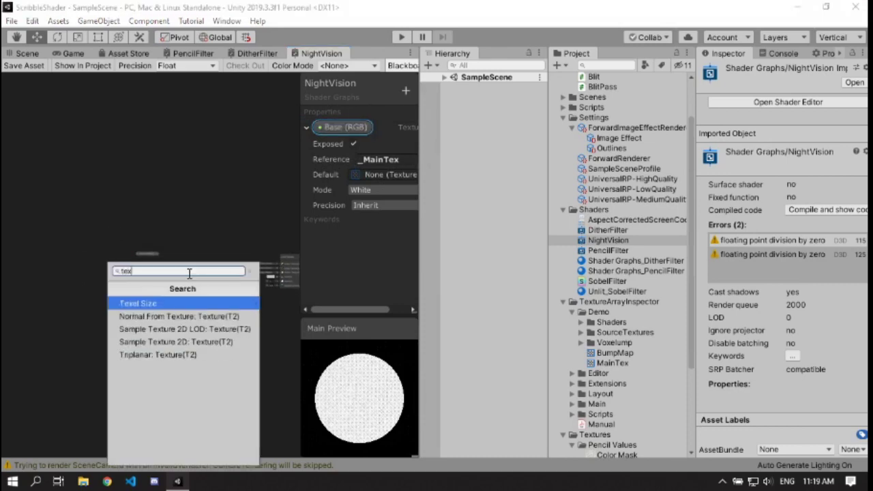
text(x)
key(Down)
key(Down)
key(Return)
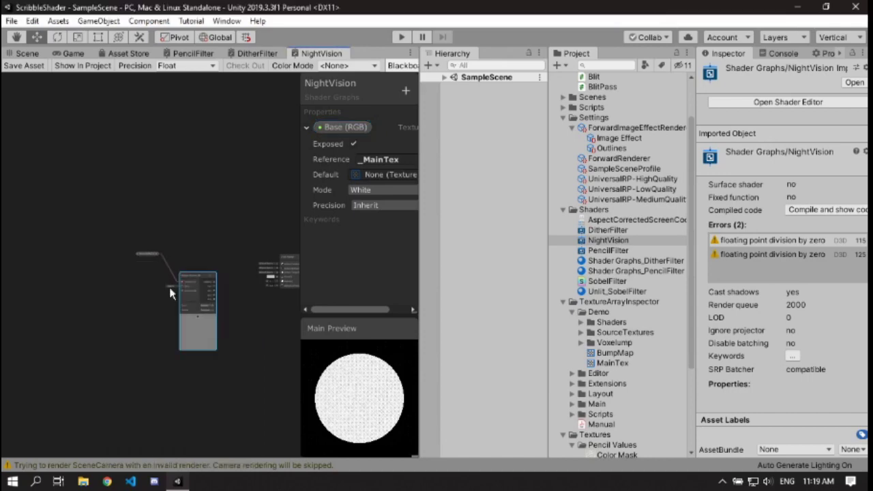
- Connect the Sample Texture 2D RGBA output to the Unlit Master's Color input, save the graph, and return to the scene view
scroll(195, 256, up, 3)
drag(168, 282, 271, 276)
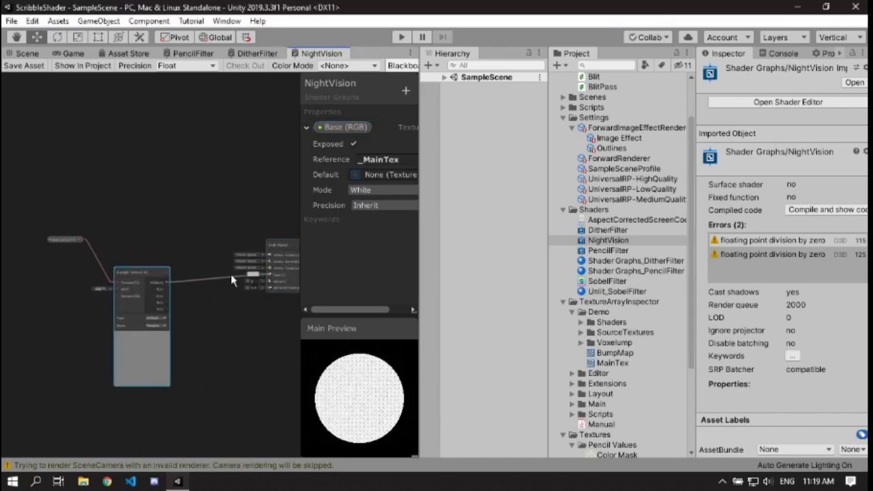
click(27, 65)
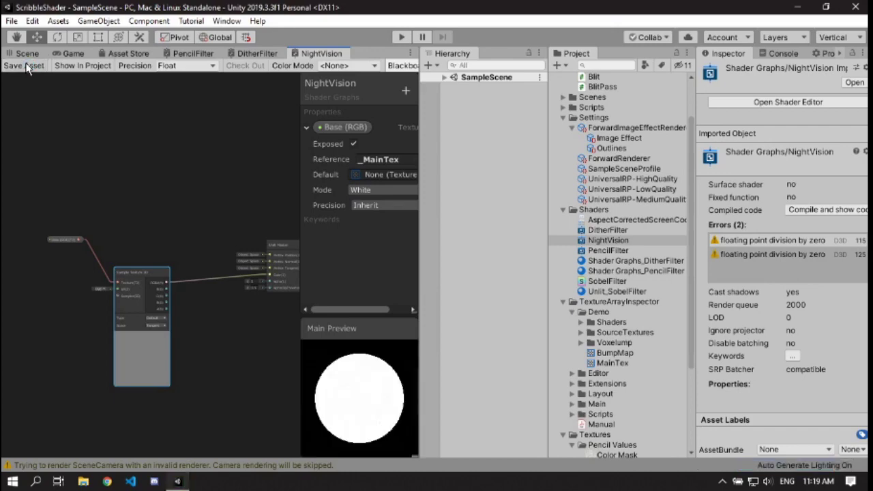
click(26, 54)
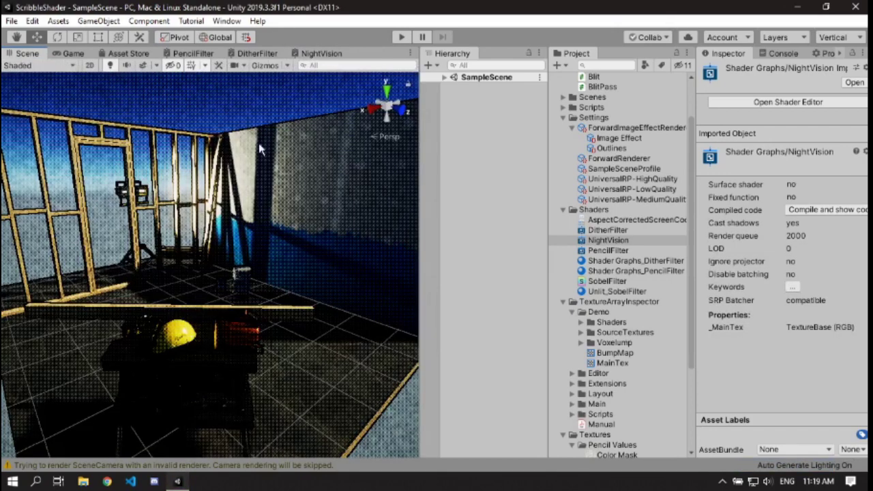
- Create a material from the NightVision shader graph in the Shaders folder
right_click(602, 240)
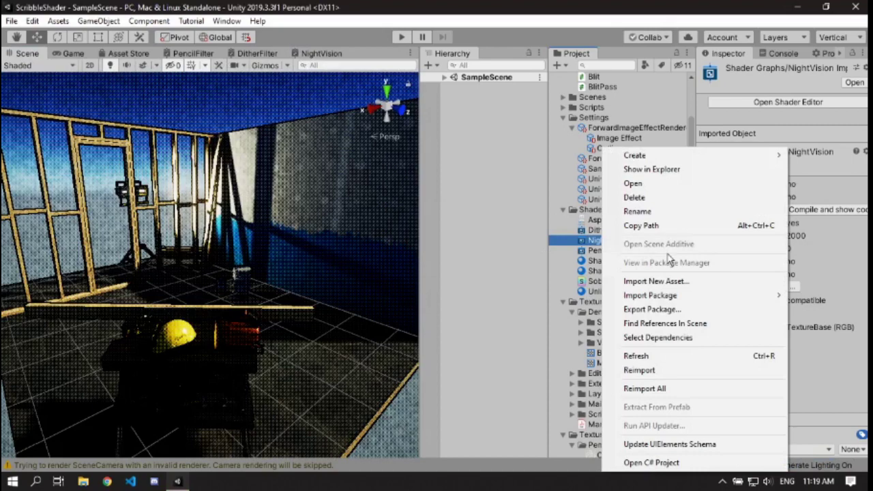
mouse_move(648, 152)
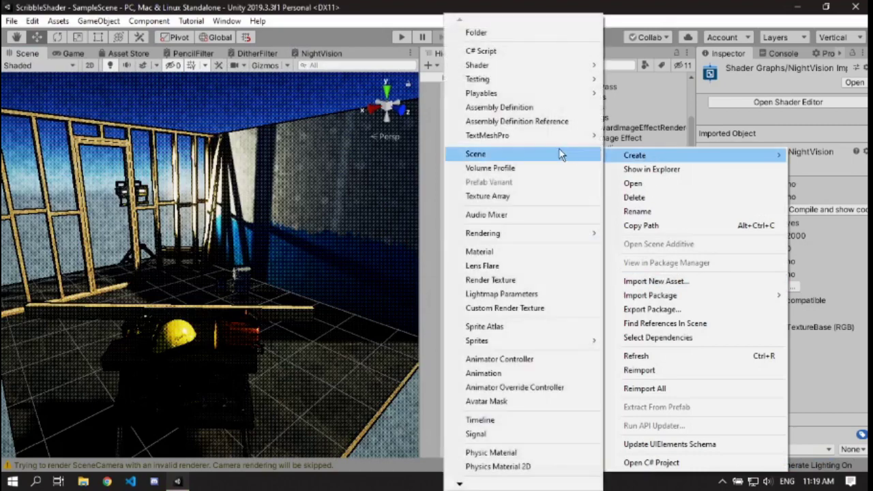
click(546, 252)
click(627, 273)
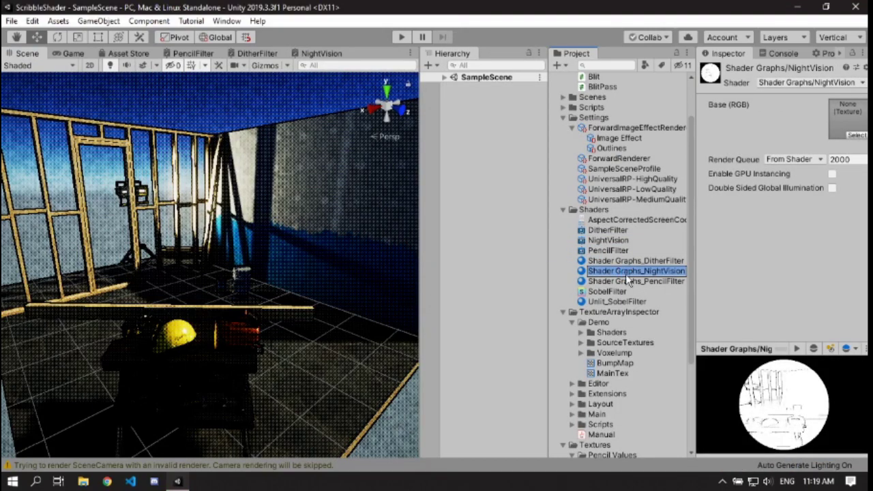
- Create a Universal Render Pipeline forward renderer asset in the Settings folder, keeping the name CustomForwardRendererData
right_click(613, 118)
mouse_move(616, 124)
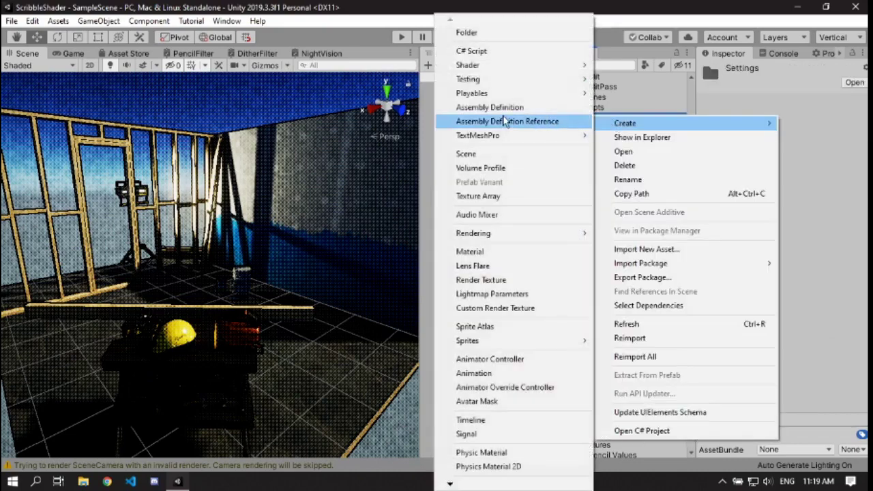
mouse_move(539, 233)
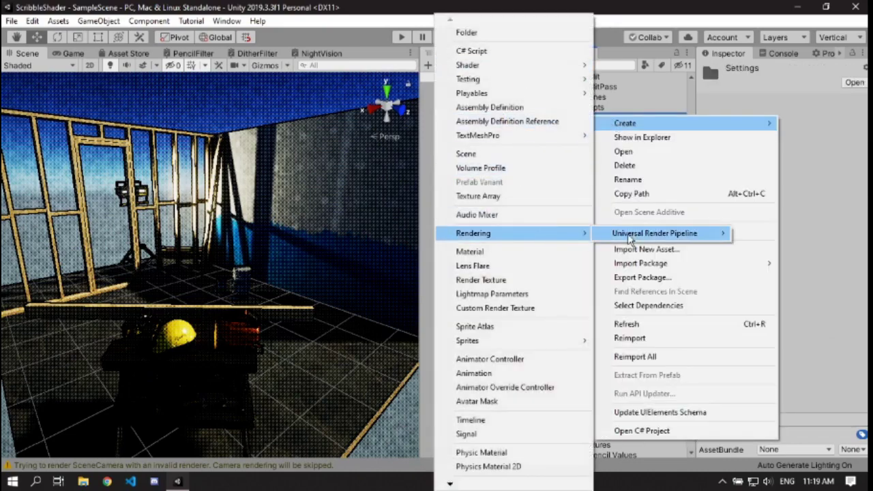
mouse_move(632, 235)
click(485, 251)
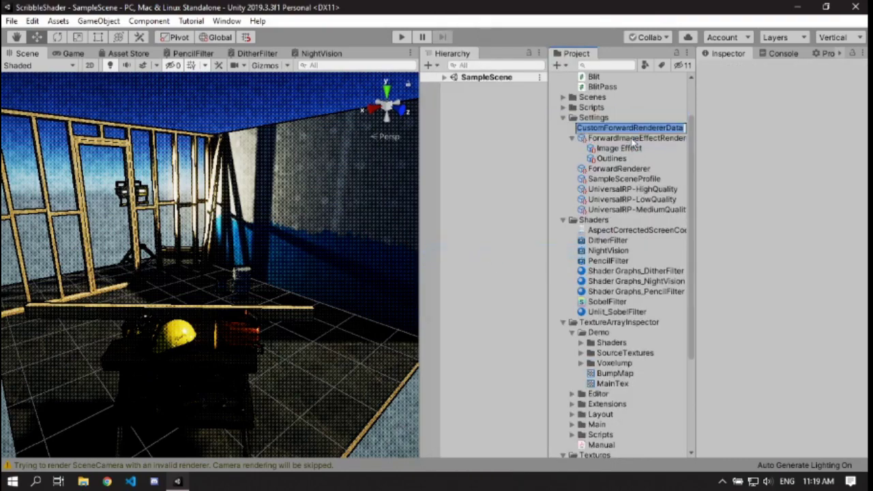
click(628, 131)
- Add a Blit renderer feature to CustomForwardRendererData and assign the Shader Graphs_NightVision material as its blit material
click(836, 213)
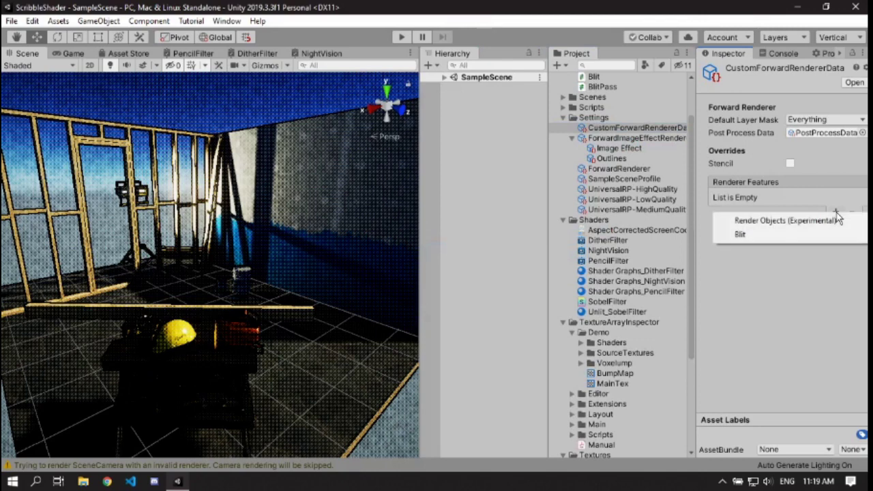
click(733, 238)
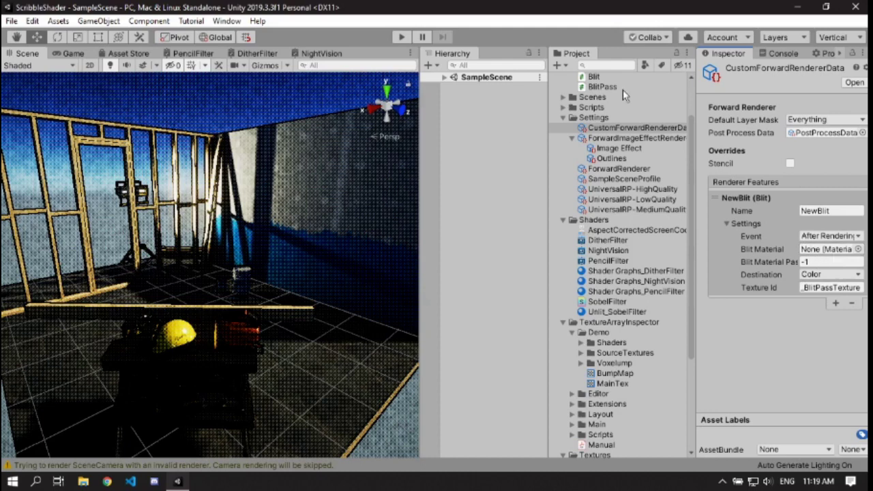
drag(637, 284, 818, 251)
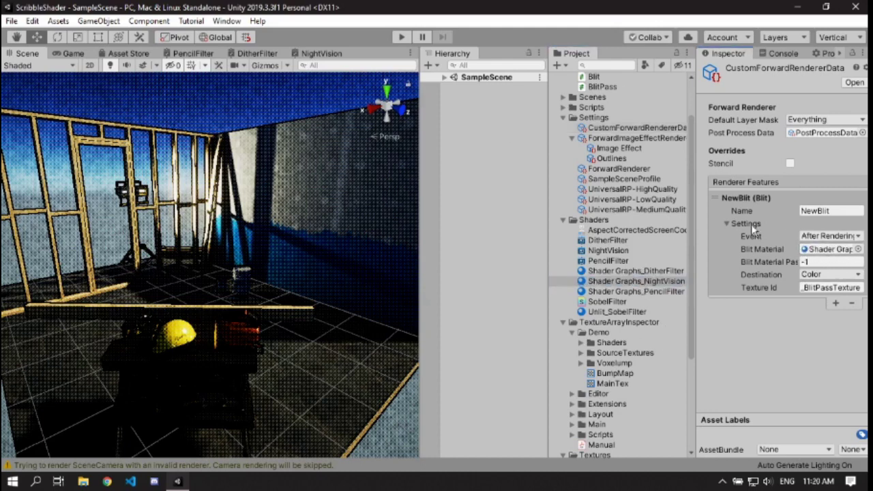
- Assign CustomForwardRendererData as the renderer of UniversalRP-HighQuality, and set the blit feature's material pass index to 0
click(614, 189)
drag(599, 130, 749, 134)
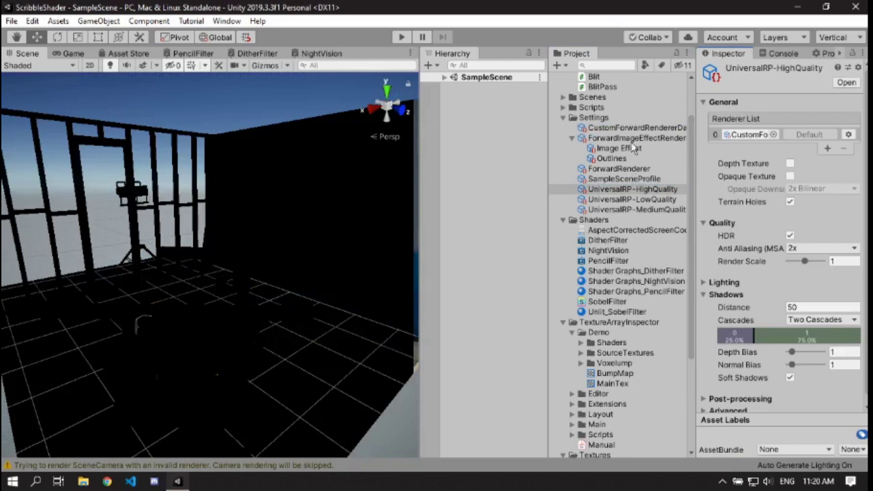
click(635, 128)
click(812, 262)
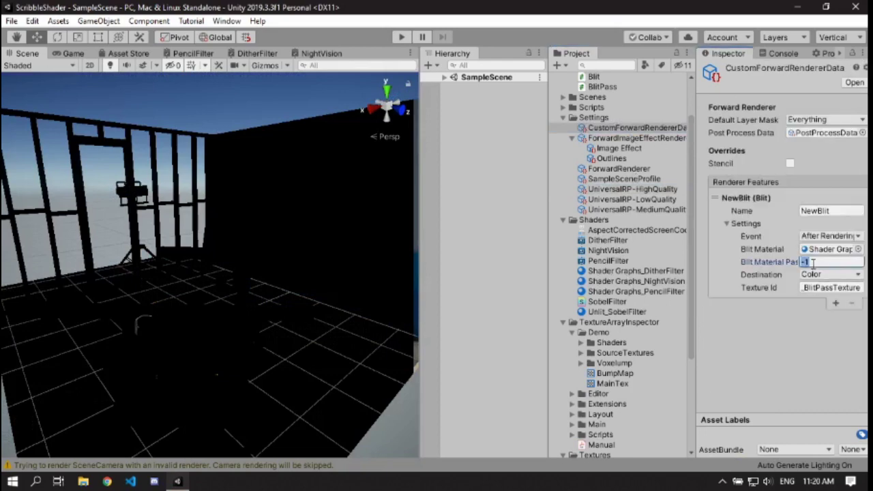
text(0)
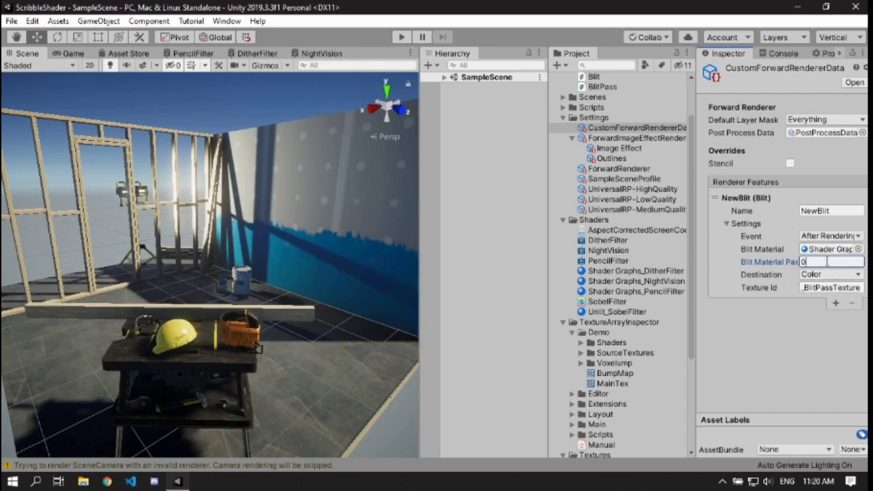
- Rename the blit feature to Night Vision and insert NightVision after "_Blit" in its texture ID
click(839, 212)
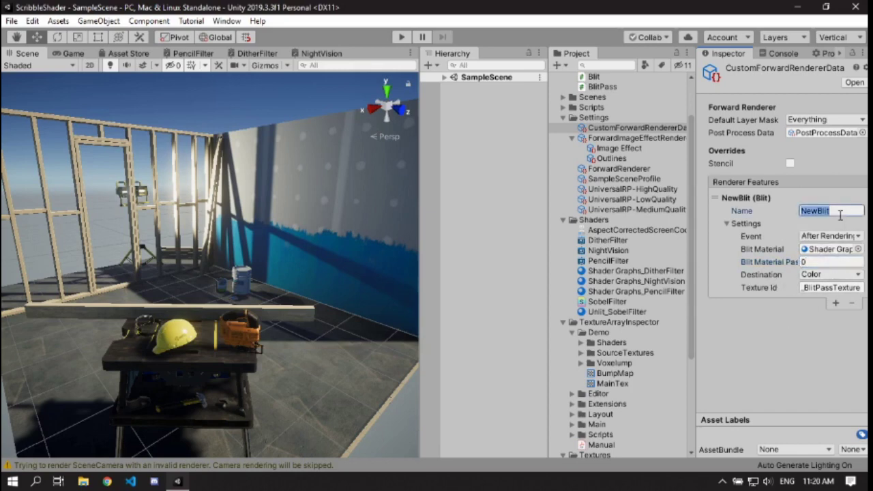
text(Night Vision)
key(Return)
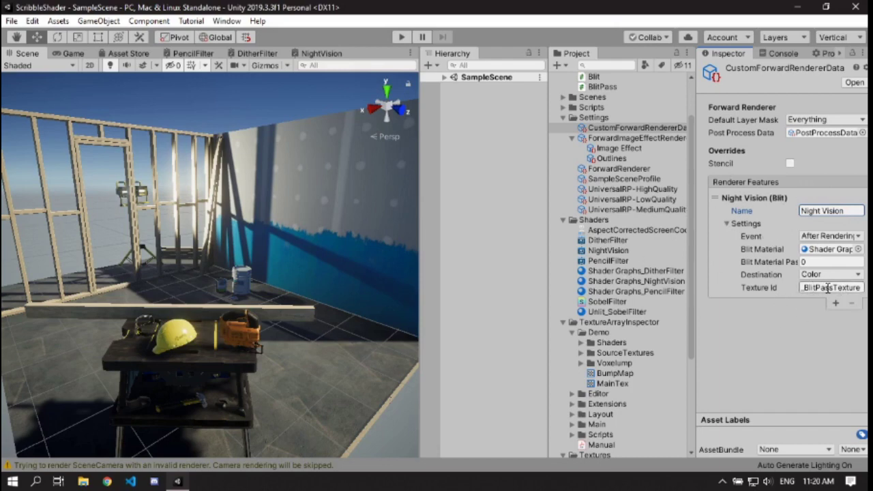
click(849, 289)
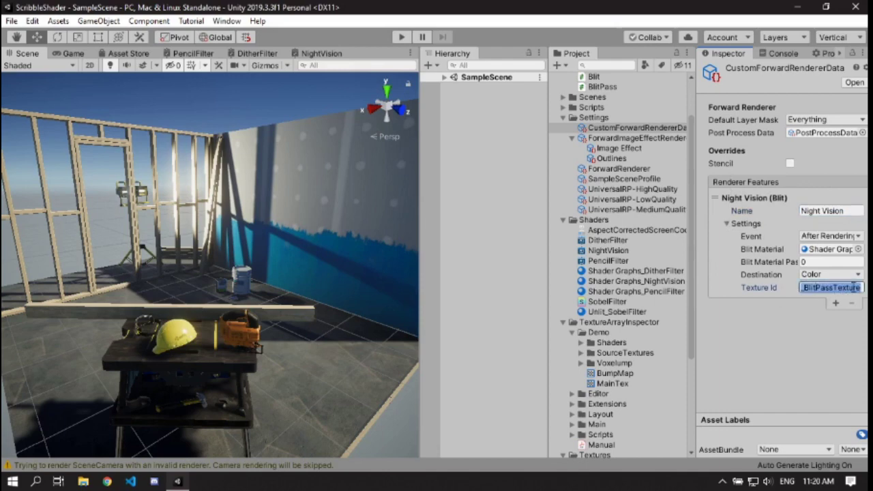
click(854, 288)
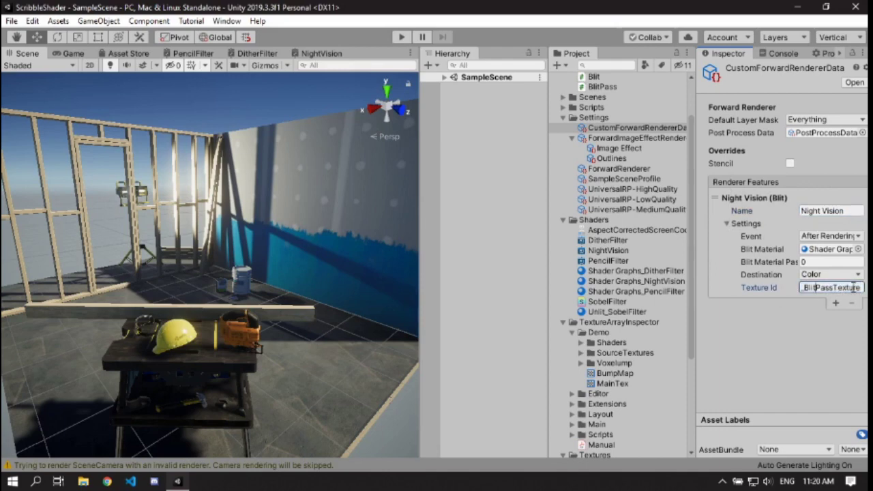
text(NightVisionP)
key(Return)
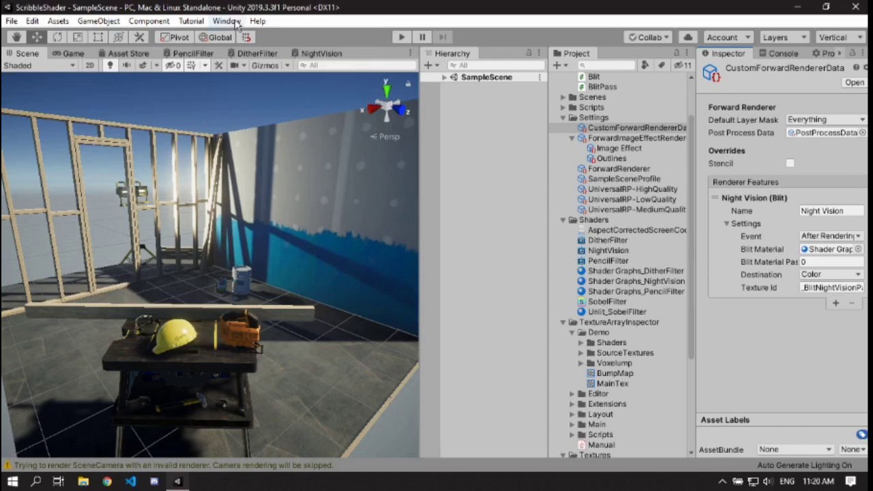
- In the NightVision graph, add a Combine node with its G input fed by the Sample Texture 2D G output
click(310, 52)
scroll(157, 246, up, 3)
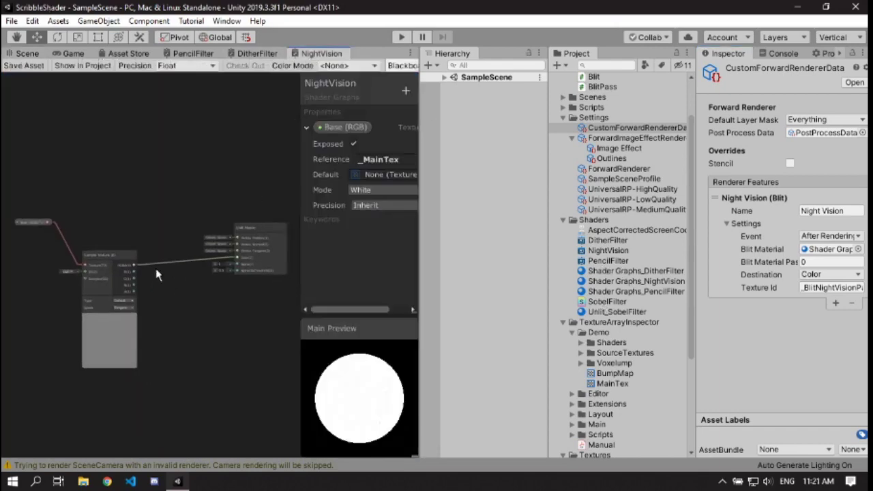
scroll(168, 257, up, 2)
drag(126, 252, 208, 253)
text(comb)
key(Down)
key(Down)
key(Return)
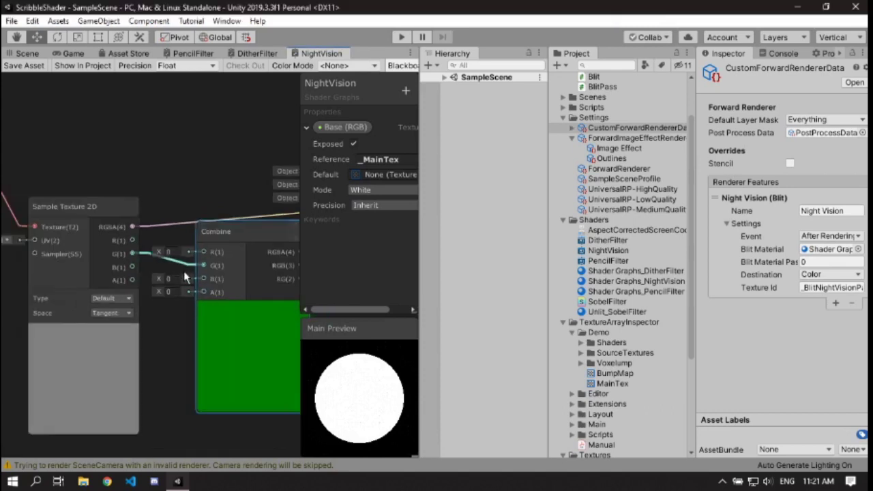
- Connect Combine's RGB output to the Unlit Master's Color input, save the graph, and view the effect in the scene
scroll(184, 276, down, 3)
drag(227, 267, 259, 228)
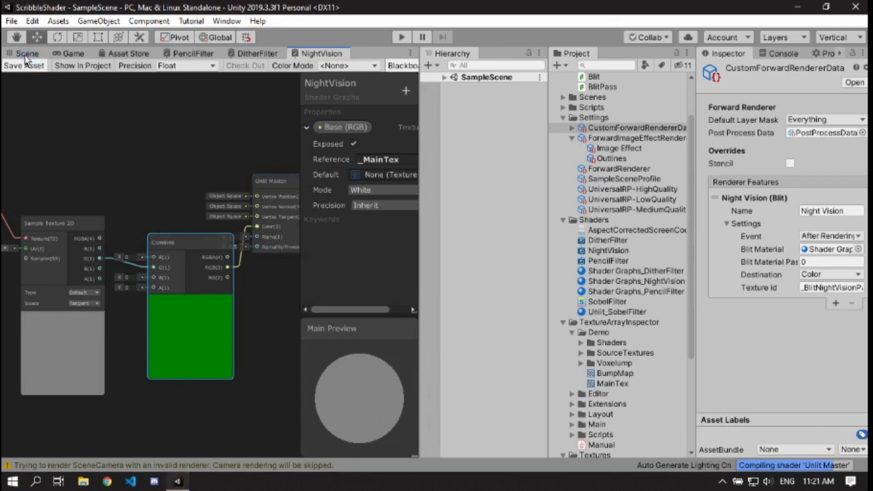
click(26, 54)
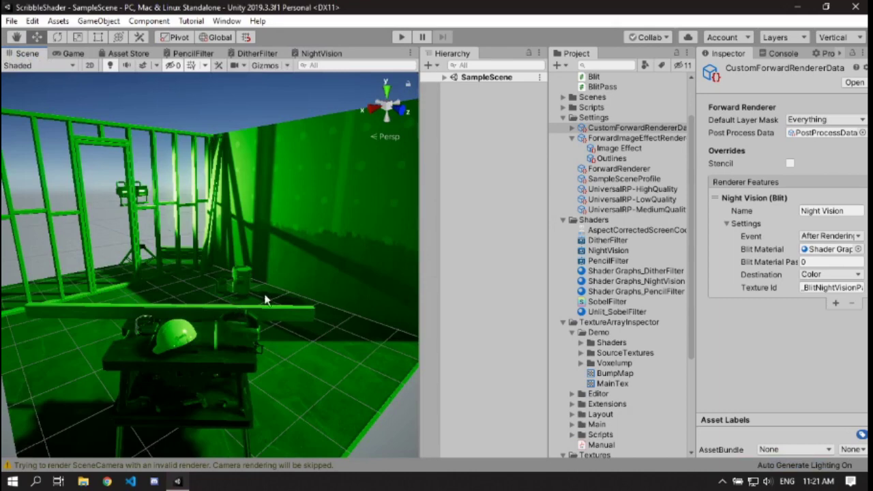
- Try the After Rendering Transparents, After Rendering and After Rendering Post Processing events for the Night Vision blit feature
click(829, 237)
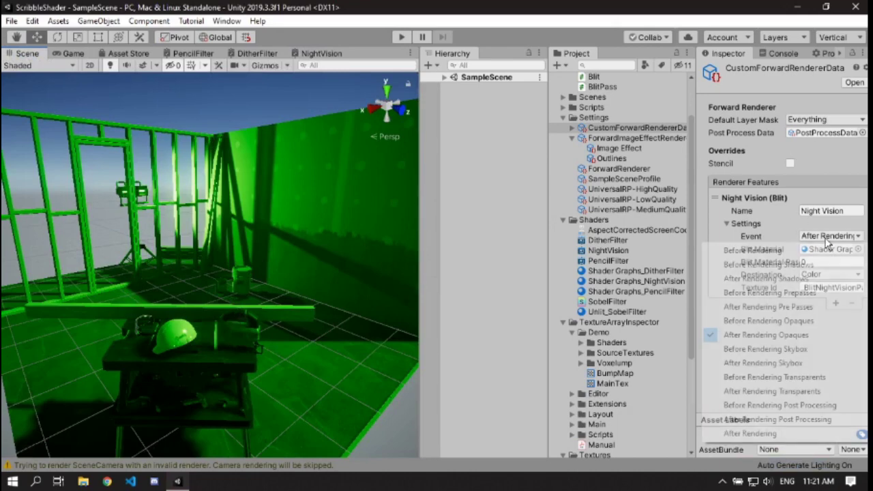
click(770, 391)
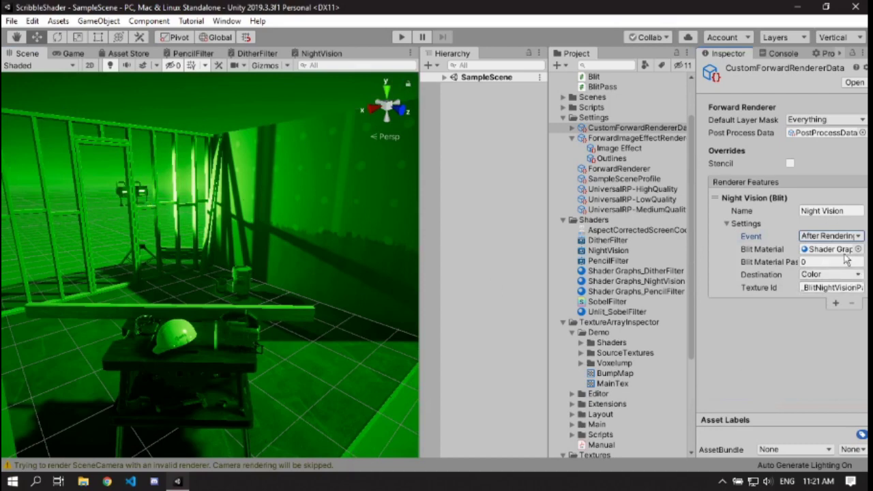
click(829, 236)
click(789, 437)
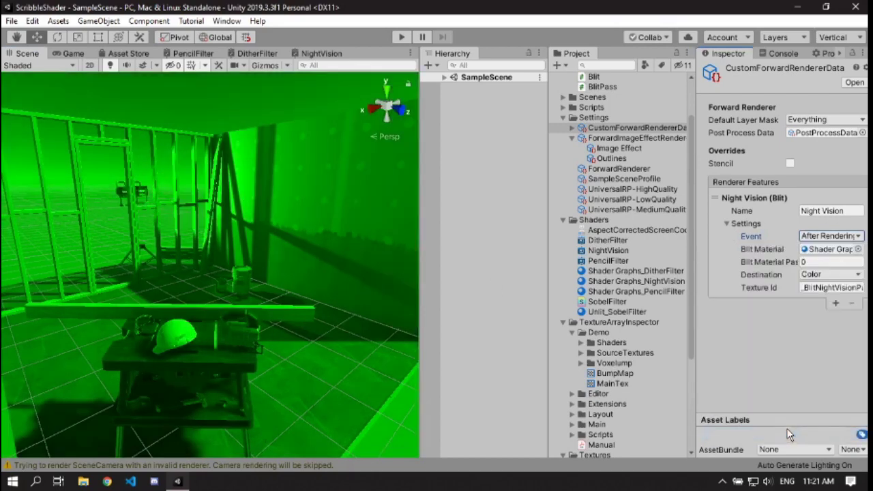
alt+drag(206, 266, 293, 294)
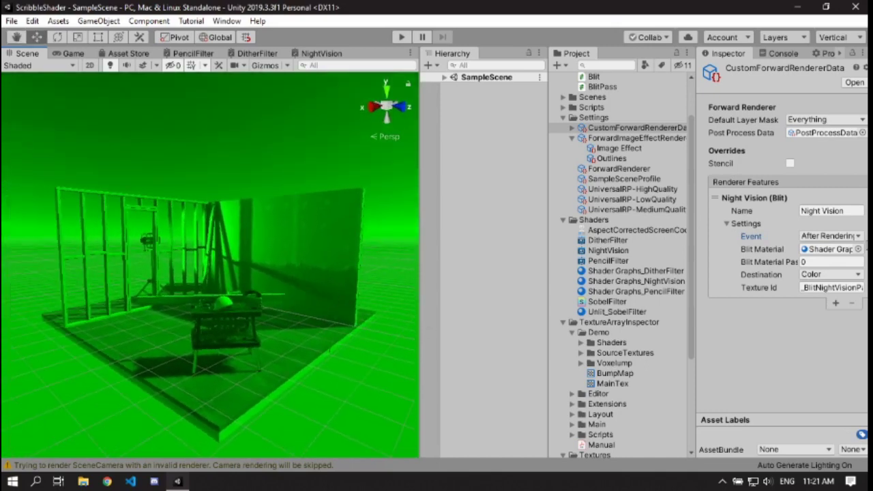
click(829, 236)
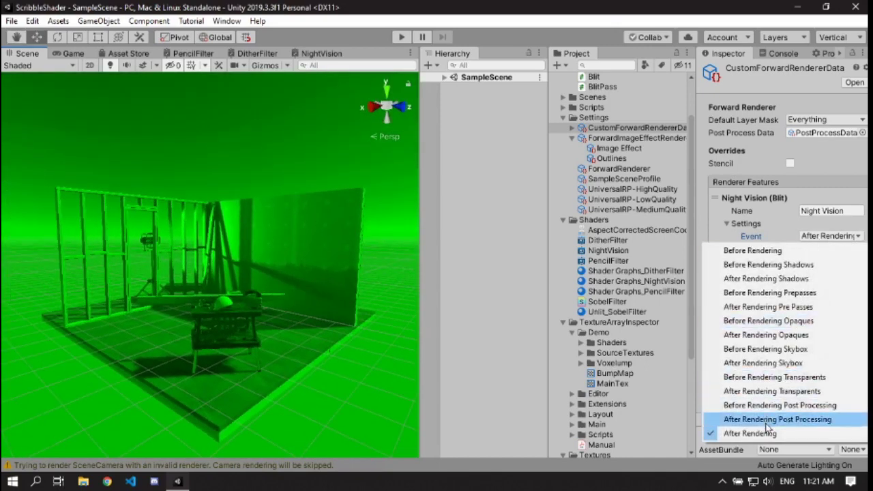
click(768, 426)
- Set the Night Vision blit feature's event to After Rendering Transparents and look around the scene
click(816, 238)
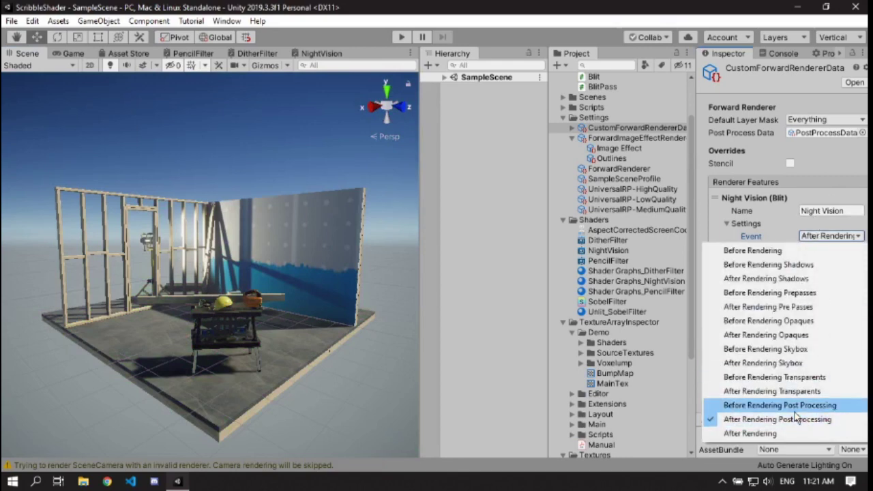
click(763, 396)
right_drag(228, 255, 234, 283)
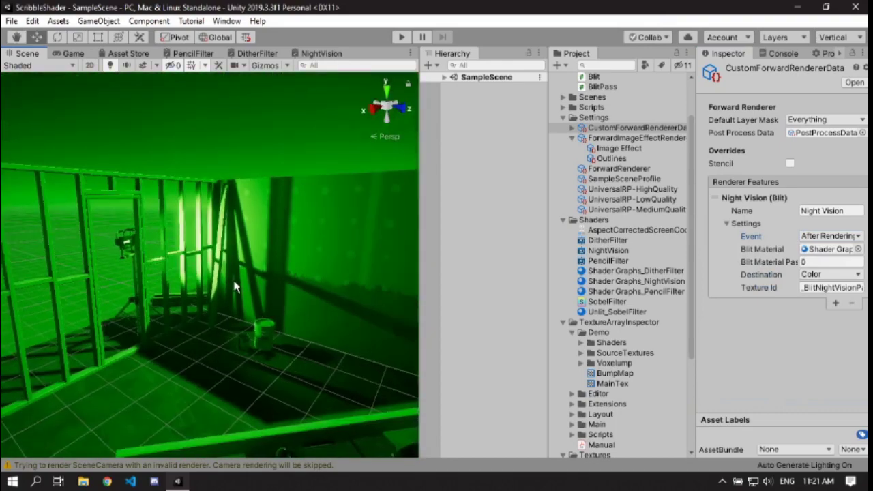
- In the NightVision graph, add a Dither node fed by the Sample Texture 2D RGBA output and connect it to Combine's G input
click(318, 53)
middle_drag(126, 219, 136, 198)
middle_drag(65, 211, 116, 204)
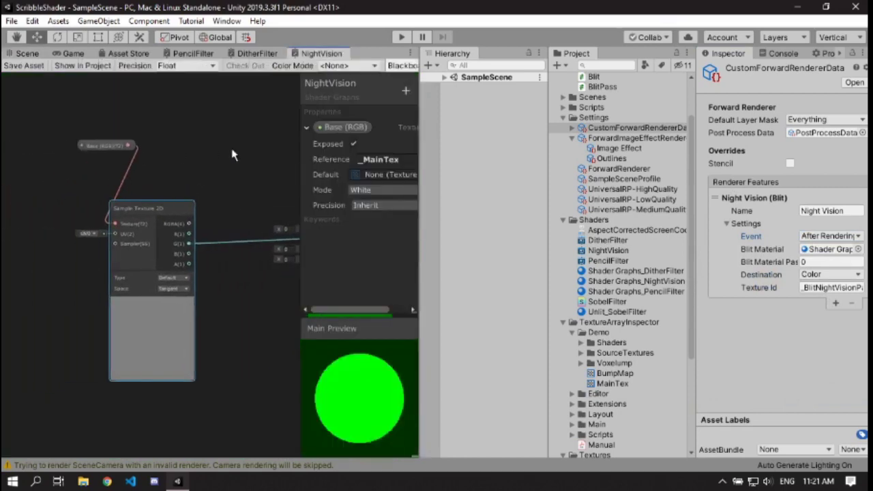
scroll(60, 135, down, 3)
drag(170, 187, 181, 216)
text(dit)
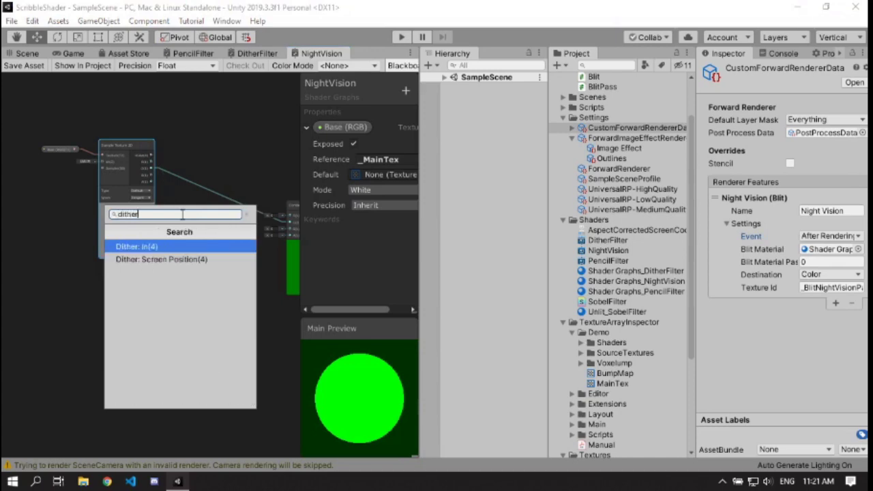
text(her)
key(Return)
middle_drag(214, 250, 153, 248)
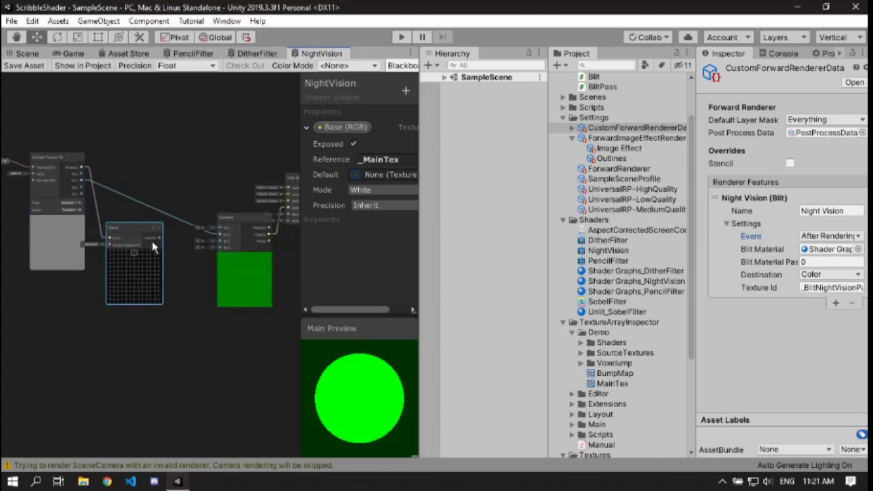
drag(159, 240, 222, 236)
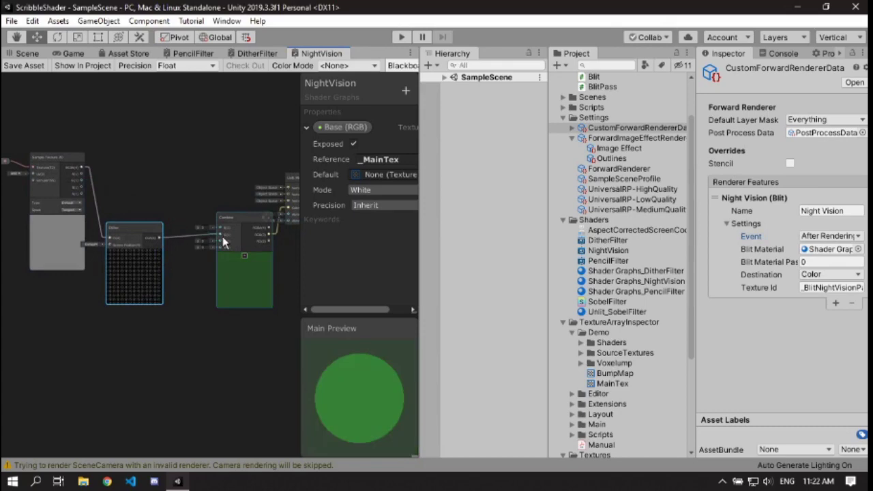
- Save the NightVision graph and look at the dithered effect in the scene
click(23, 64)
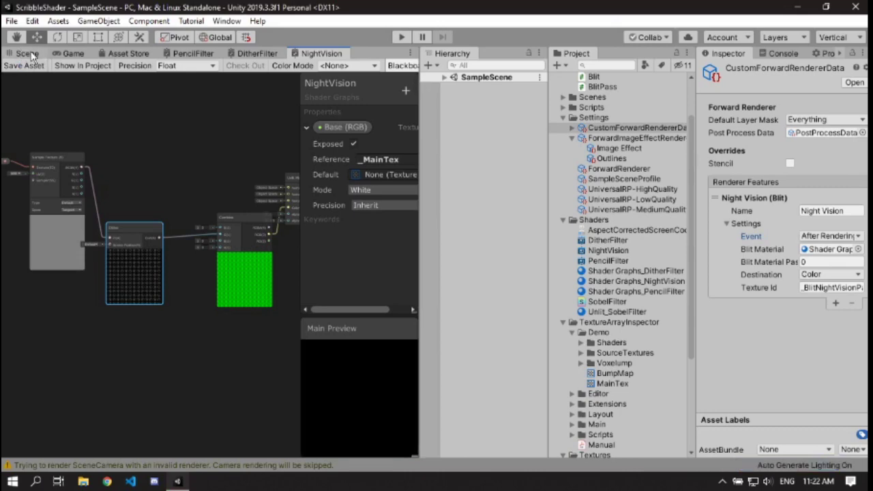
click(27, 54)
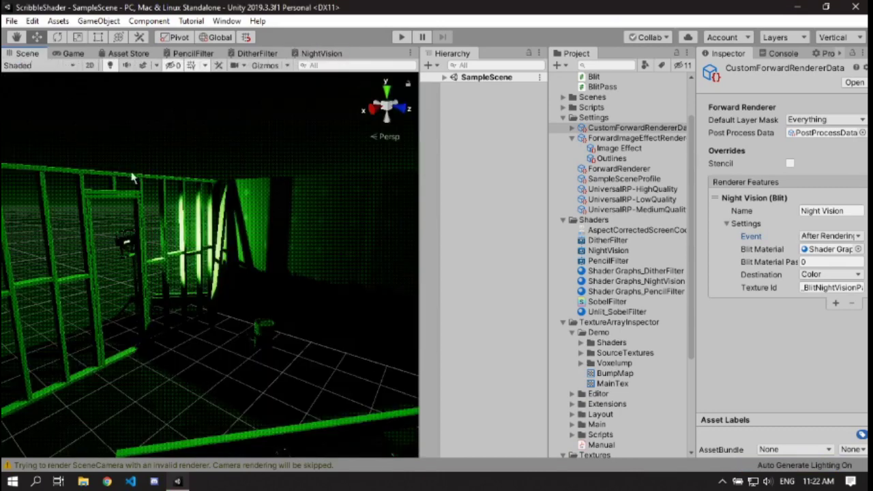
alt+drag(190, 310, 190, 288)
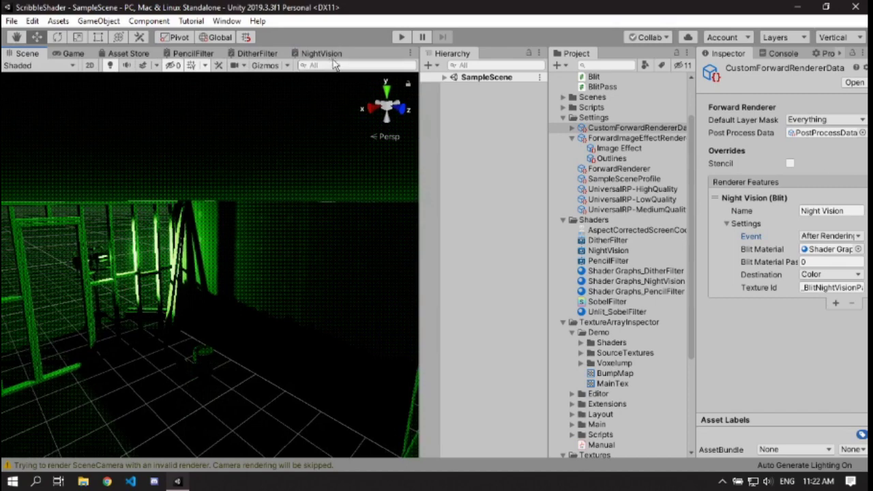
- In the NightVision graph, add an Add node combining the Sample Texture 2D RGBA output with Brightness Offset, feed Dither's input, and collapse its preview
click(322, 53)
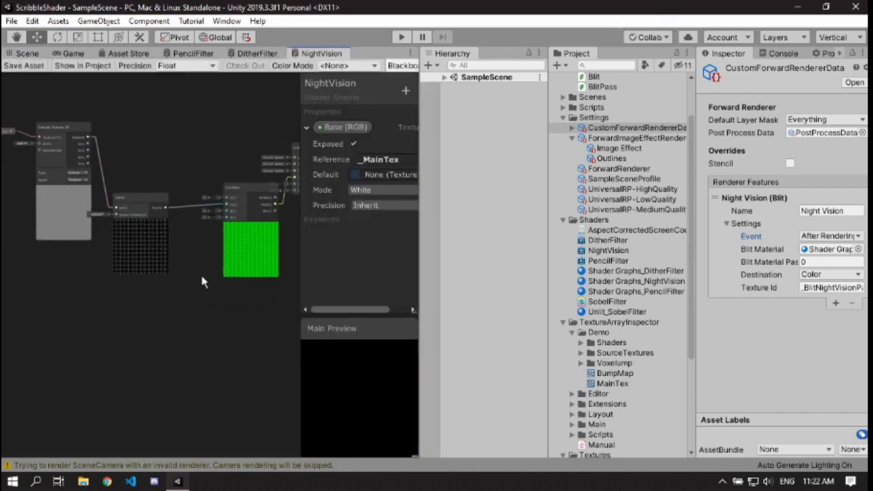
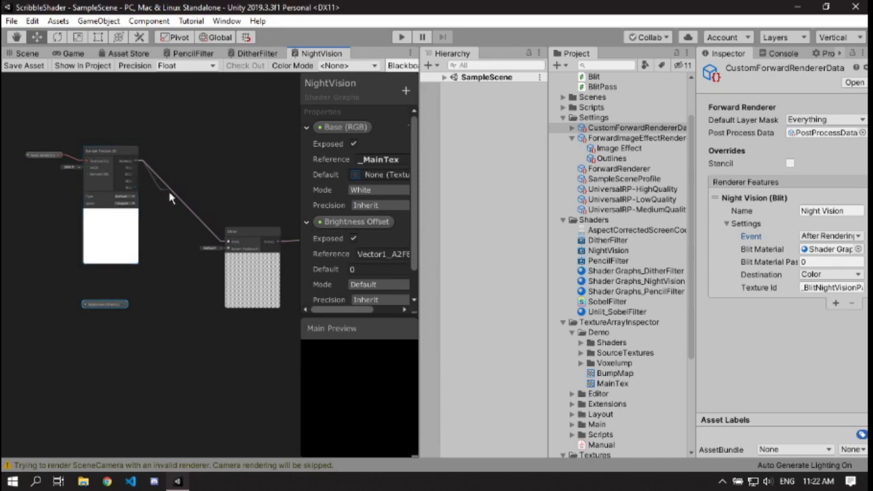
text(add)
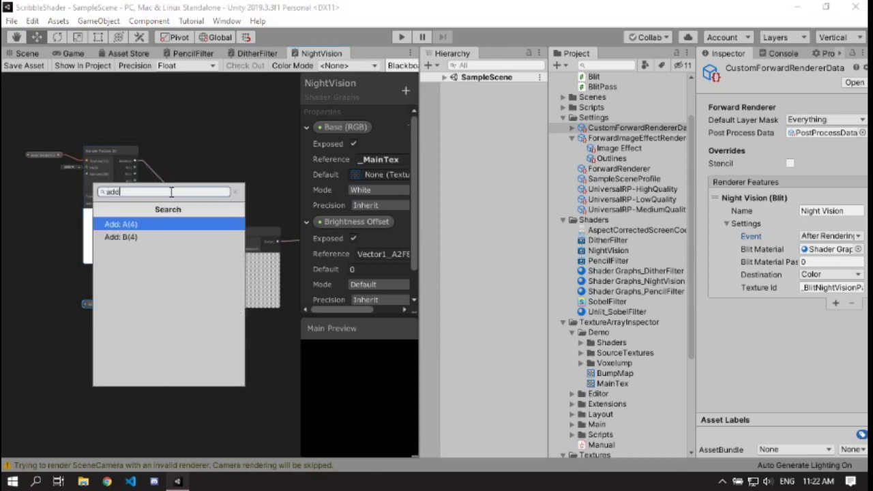
key(Return)
drag(125, 304, 229, 242)
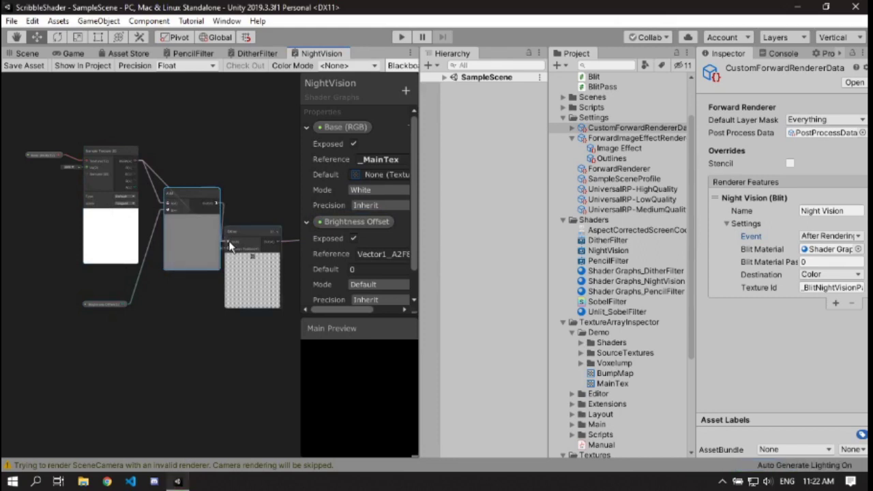
click(192, 217)
middle_drag(127, 269, 84, 226)
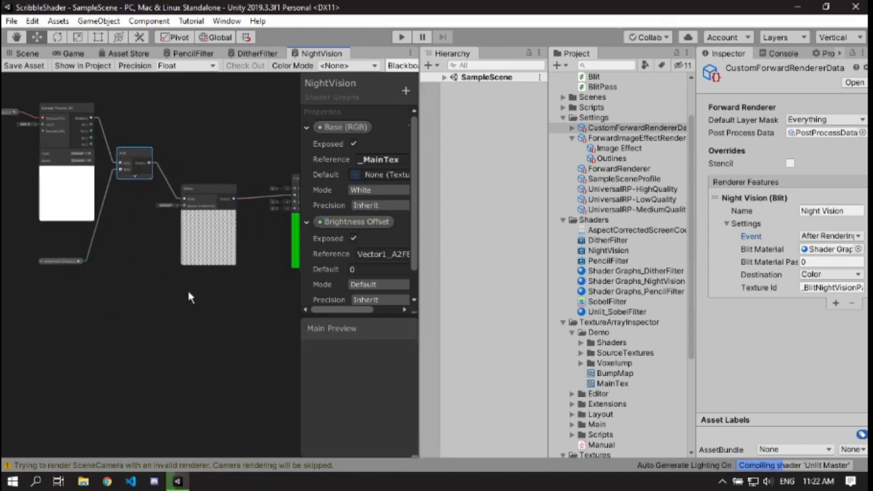
drag(207, 188, 223, 192)
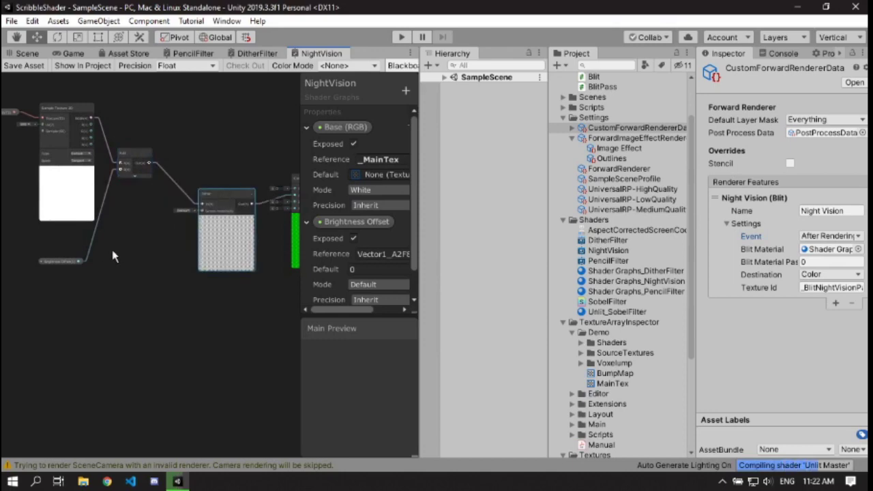
- Insert a Multiply node between the Add node's output and Dither's input, placing it below the Add node
drag(149, 163, 145, 255)
text(m)
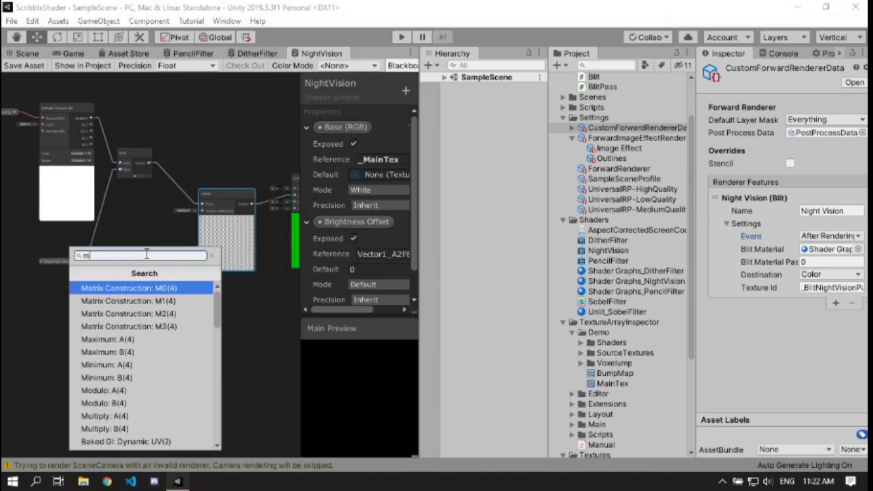
text(ult)
key(Return)
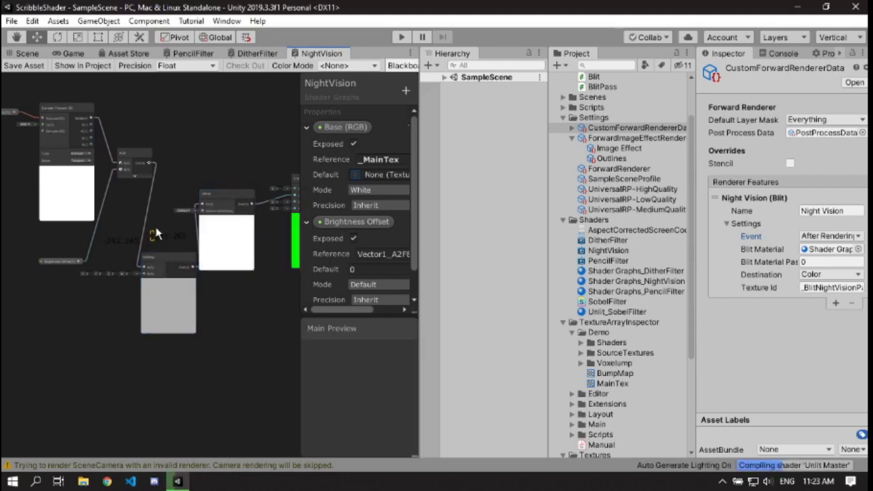
drag(166, 254, 154, 245)
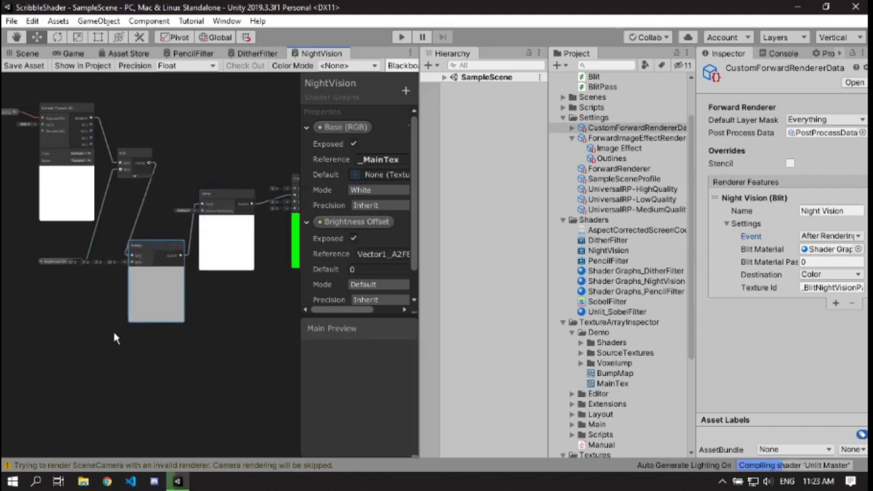
middle_drag(115, 335, 155, 340)
- Create a Vector1 property named Brightness with default 1 and connect it to Multiply's B input
click(308, 221)
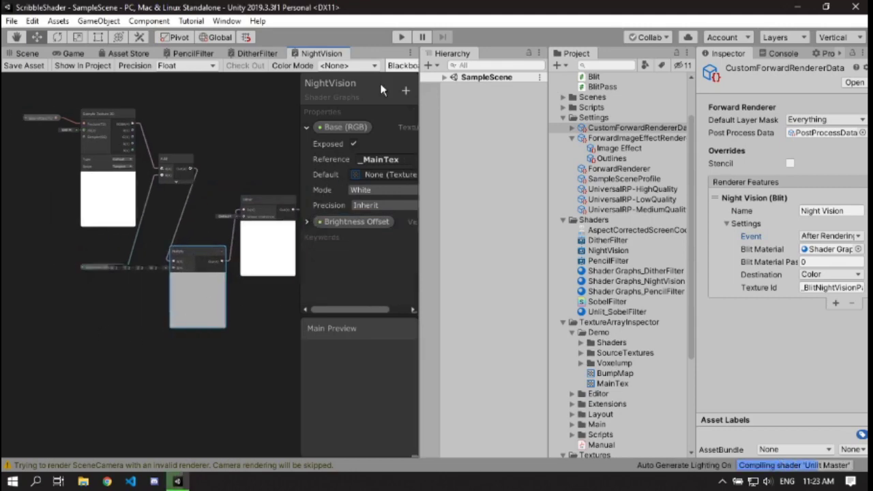
click(405, 90)
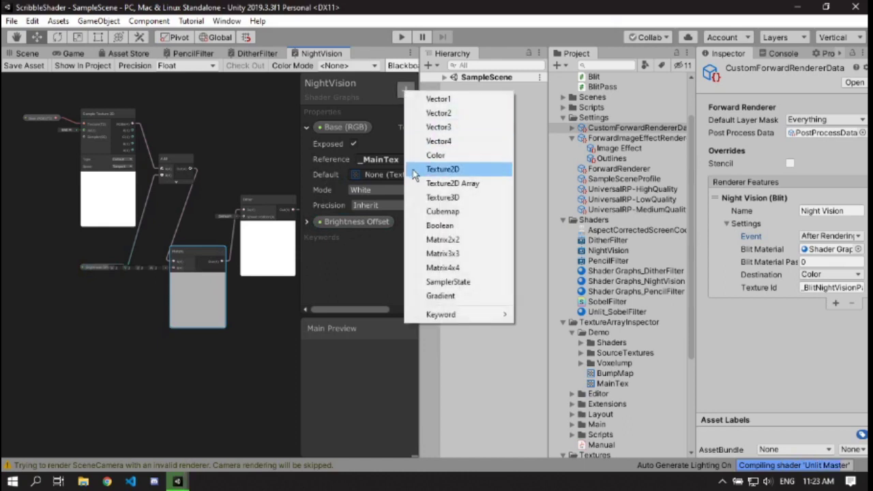
click(455, 99)
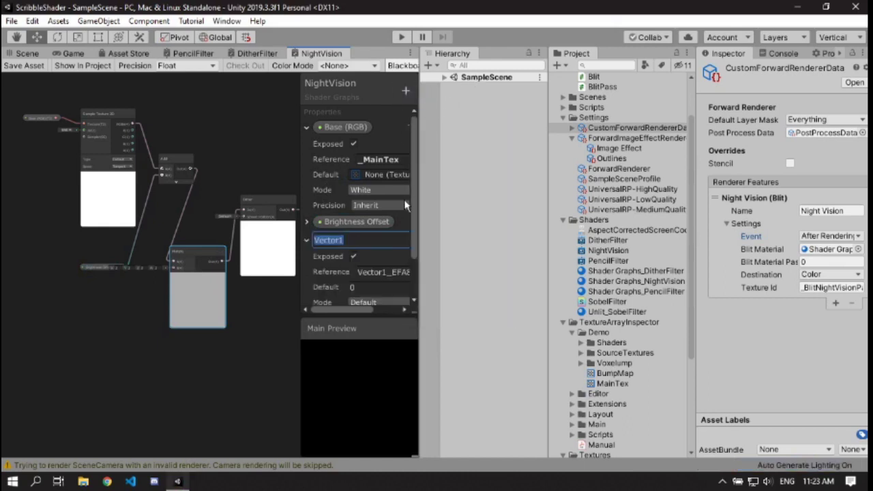
text(Brightness)
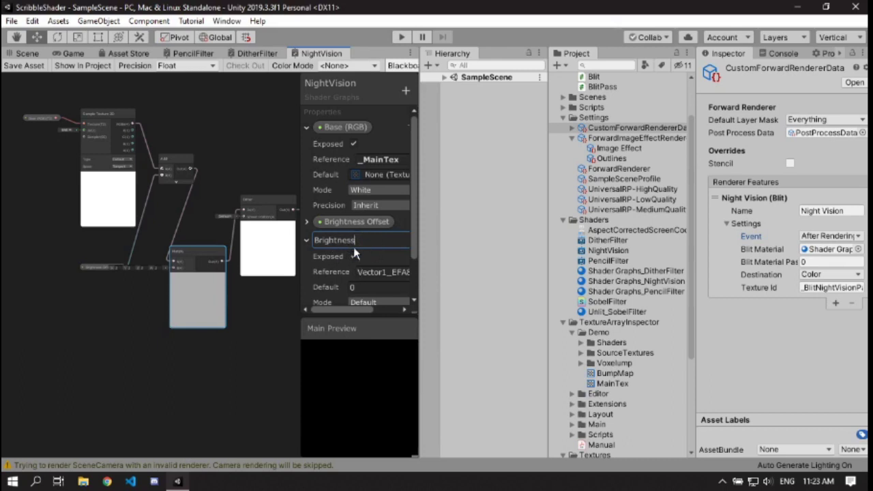
click(366, 287)
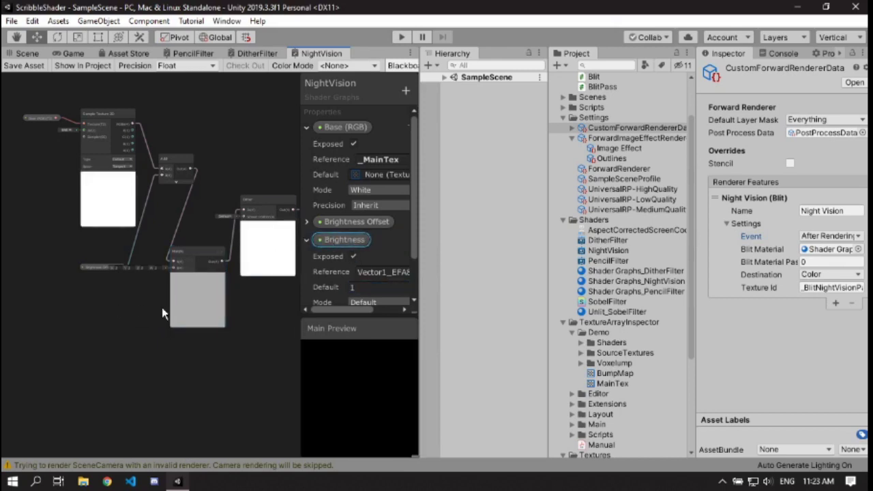
click(343, 239)
drag(1, 318, 178, 268)
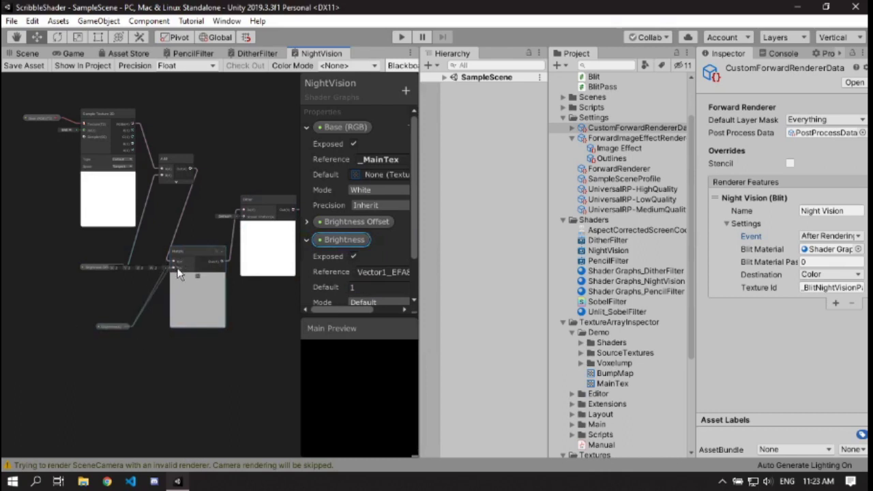
- Save the NightVision graph with its brightness controls and return to the scene
middle_drag(263, 314, 23, 327)
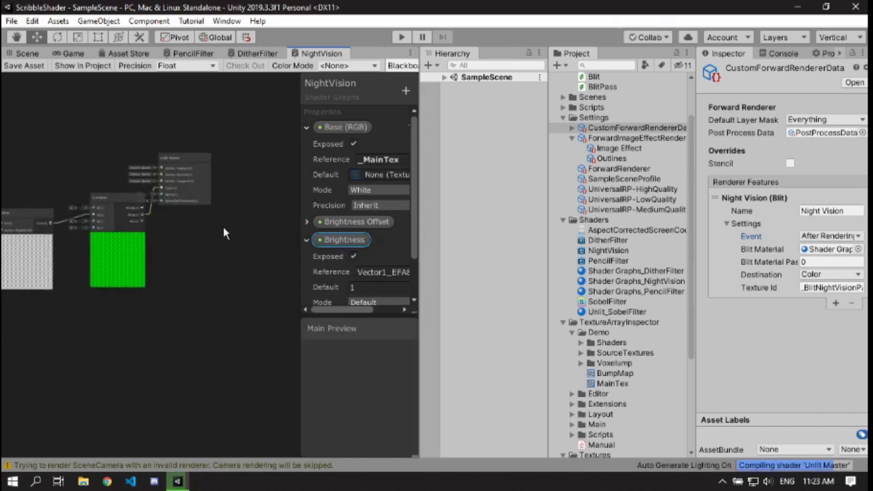
click(24, 65)
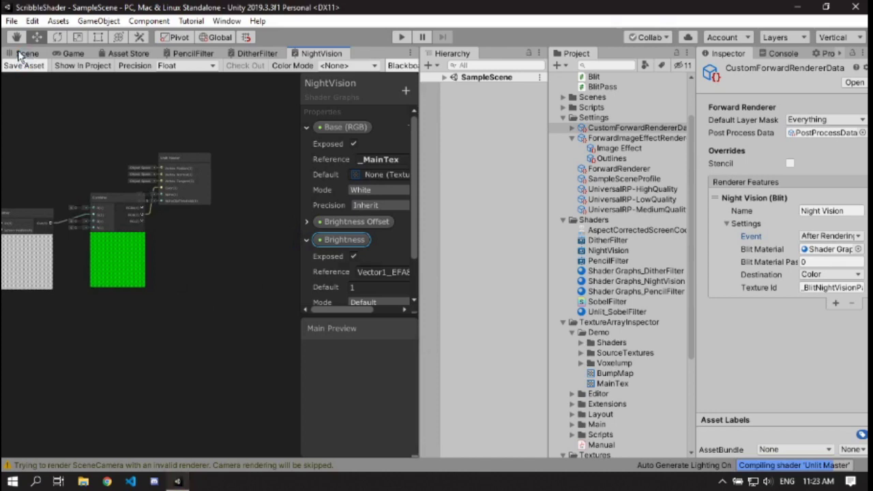
click(26, 54)
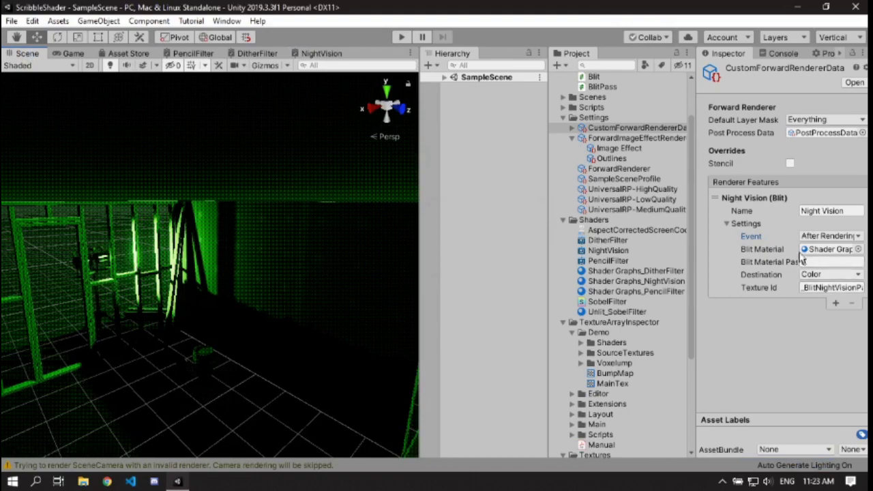
- Set the Brightness Offset of the Shader Graphs_NightVision material to 0.5
click(629, 282)
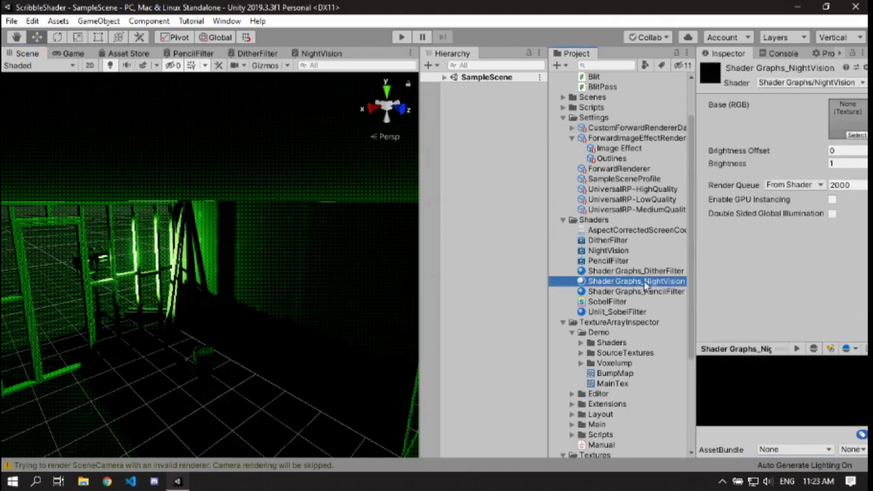
mouse_move(813, 152)
mouse_down()
mouse_move(842, 151)
mouse_move(830, 152)
mouse_up()
click(831, 151)
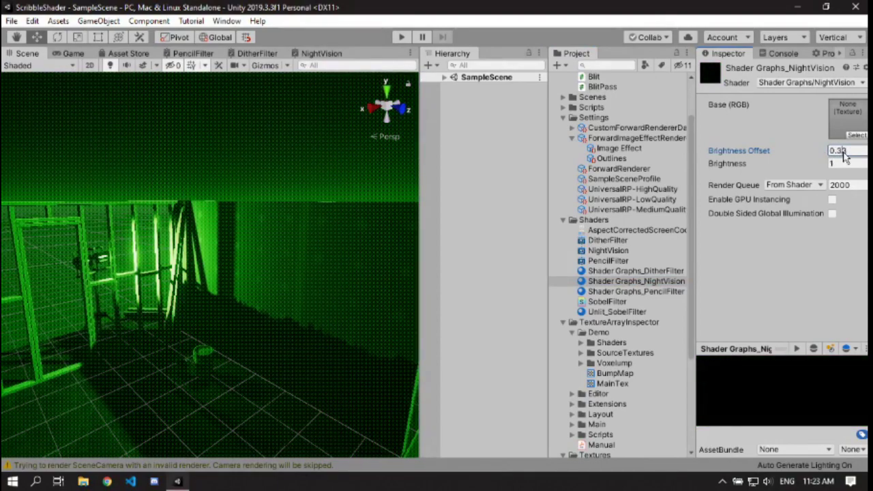
text(0.5)
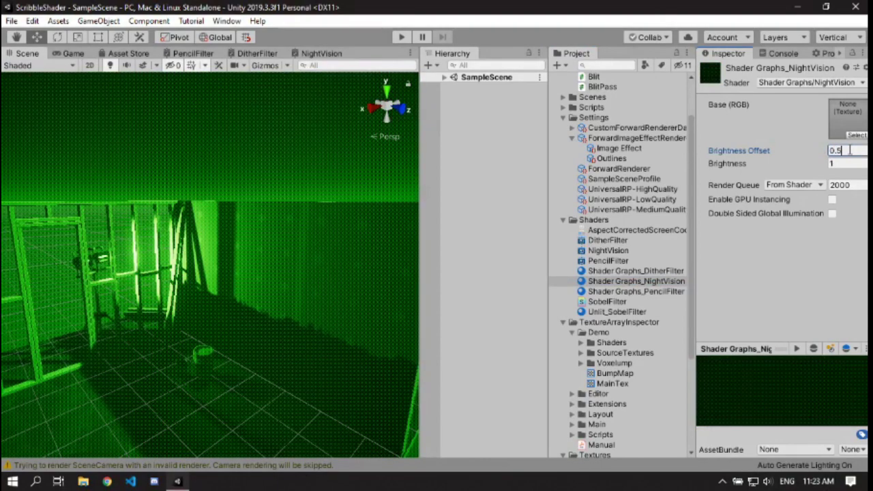
- Compare Brightness values 0.5 and 1 on the NightVision material, settle on 0.5, and view the scene from above
click(843, 163)
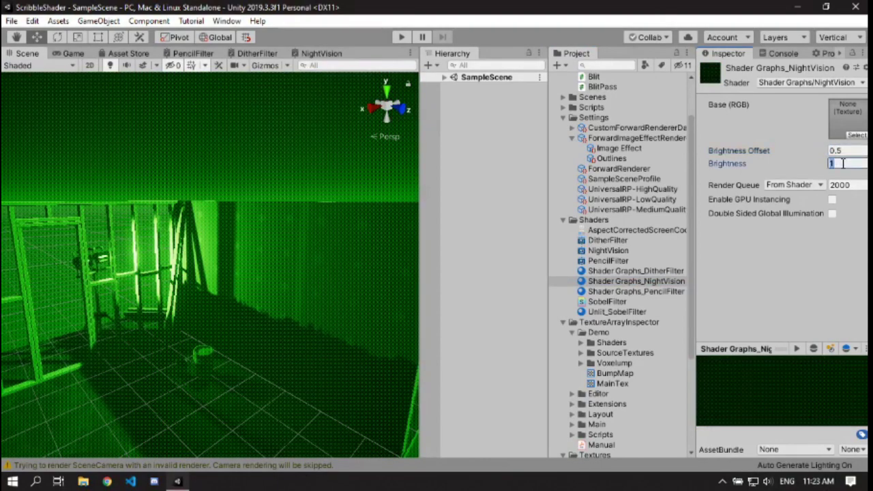
text(0.5)
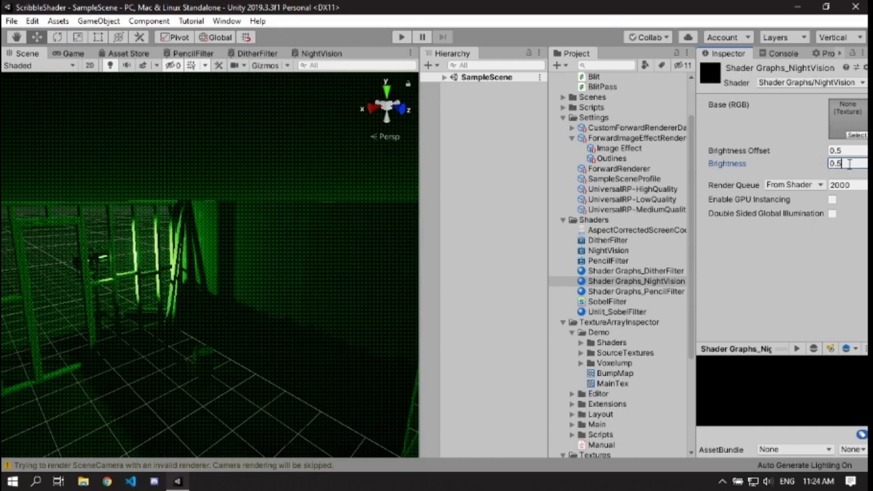
key(BackSpace)
key(BackSpace)
key(BackSpace)
text(1)
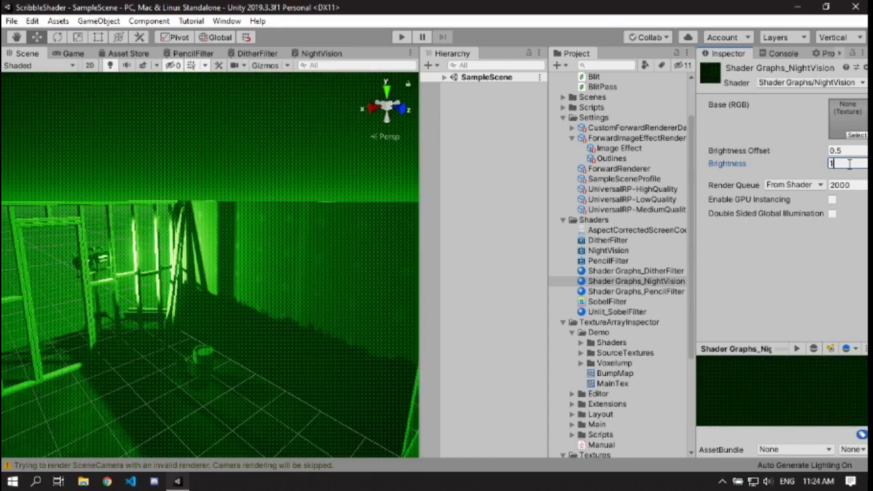
key(BackSpace)
text(0.5)
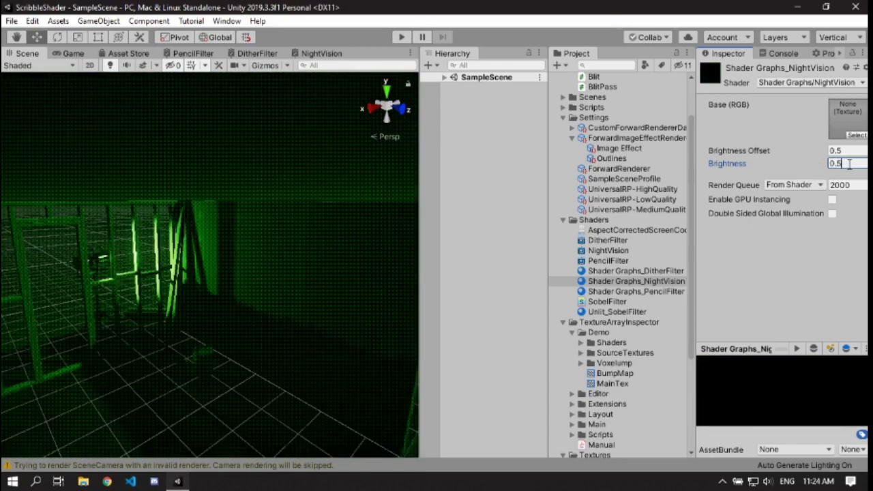
alt+drag(109, 234, 98, 88)
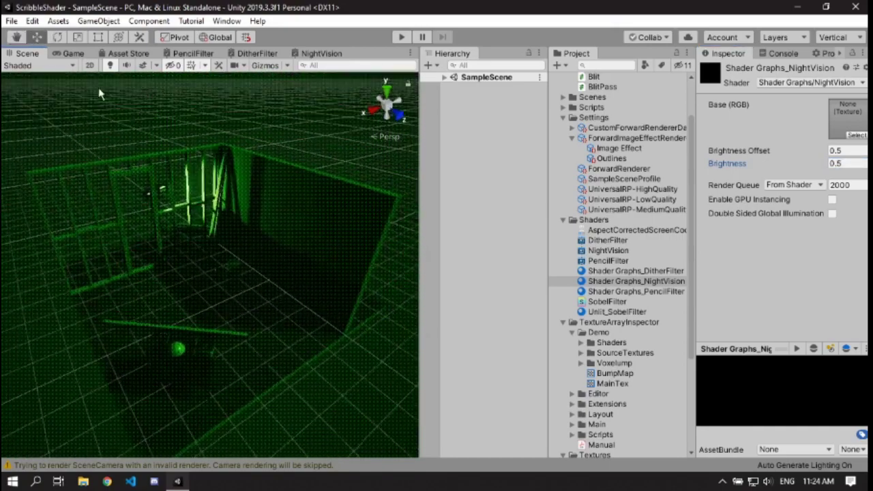
- In the NightVision graph, move the Add, Multiply, Dither, Combine and Unlit Master nodes together, away from Sample Texture 2D
click(321, 53)
middle_drag(123, 282, 127, 173)
scroll(127, 172, down, 3)
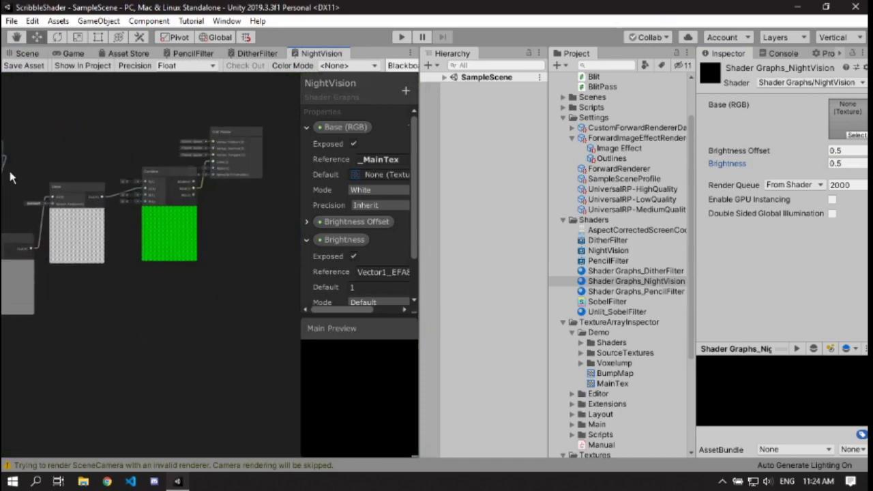
drag(93, 153, 232, 257)
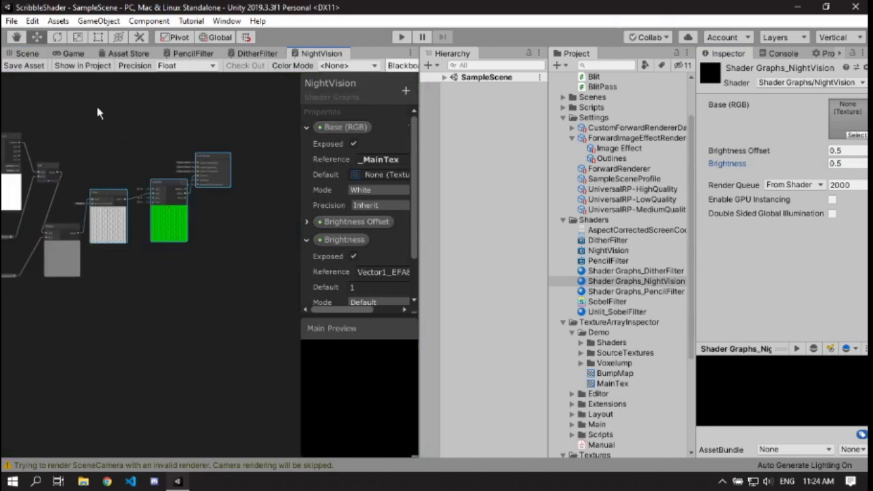
click(41, 146)
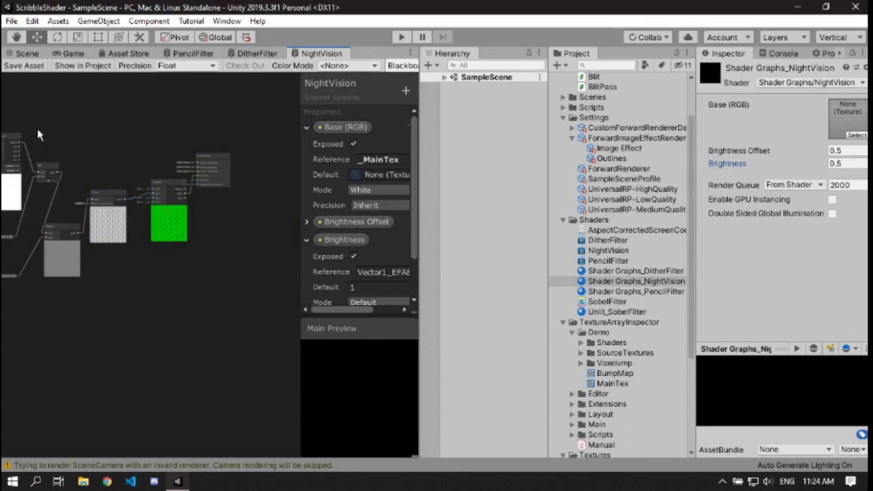
drag(36, 128, 212, 286)
drag(158, 227, 207, 301)
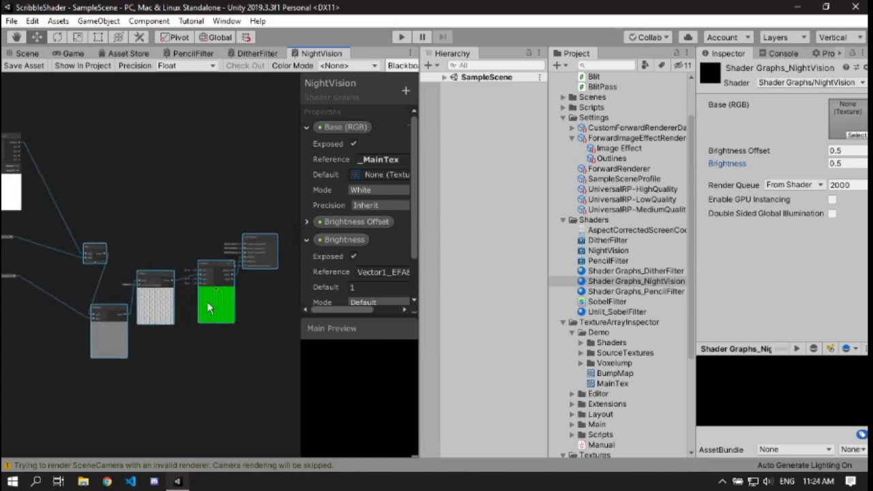
- Add a Gradient property to the NightVision graph, keeping its default name
middle_drag(74, 139, 173, 188)
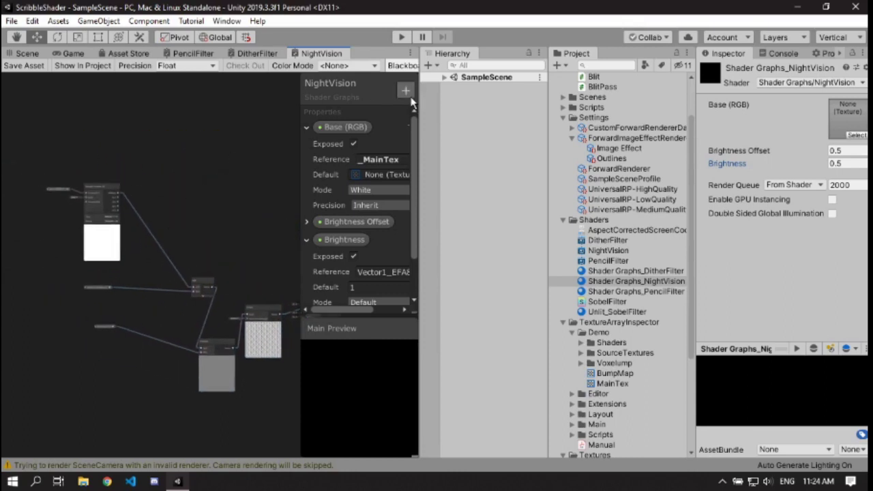
click(405, 90)
click(461, 304)
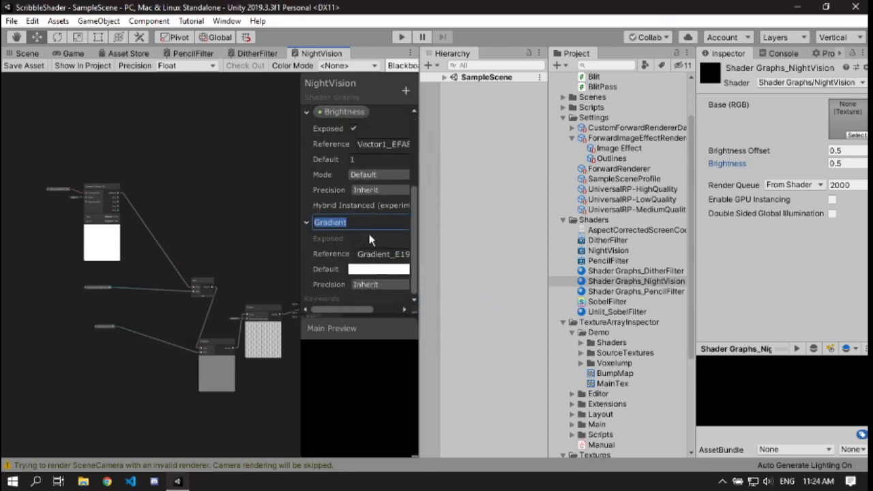
key(Return)
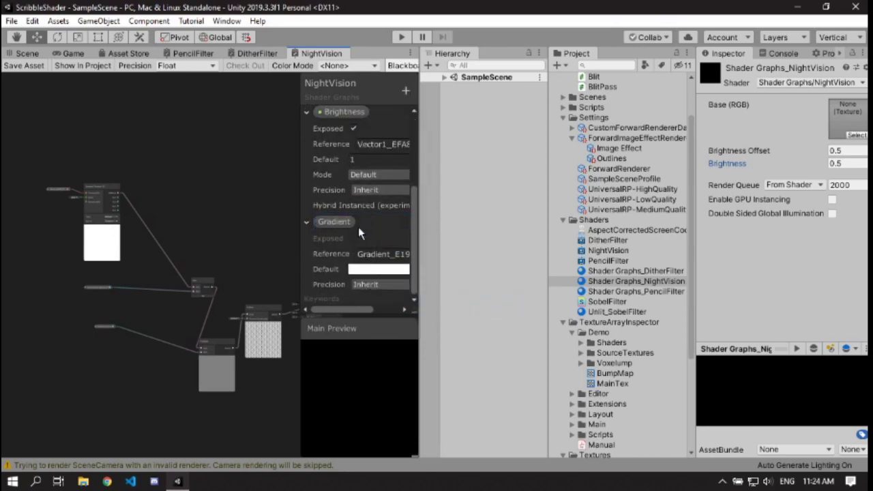
- Set the first colour key of the Gradient property's default gradient to black
click(360, 270)
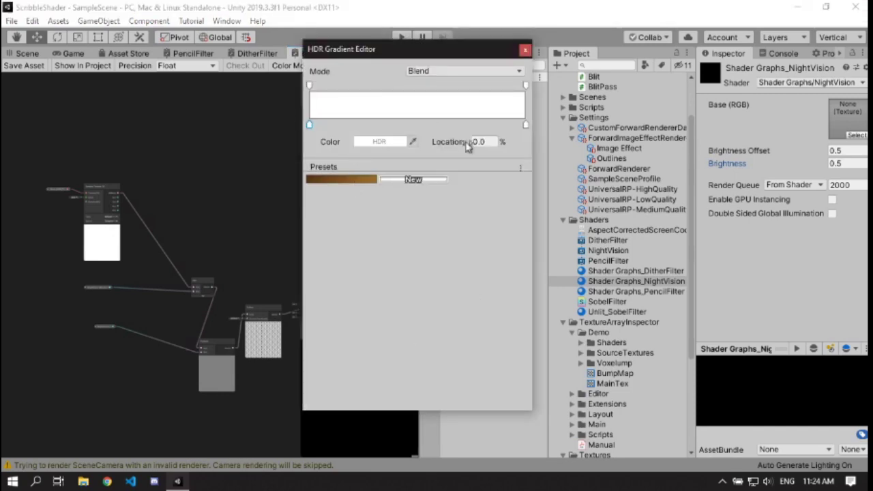
click(379, 141)
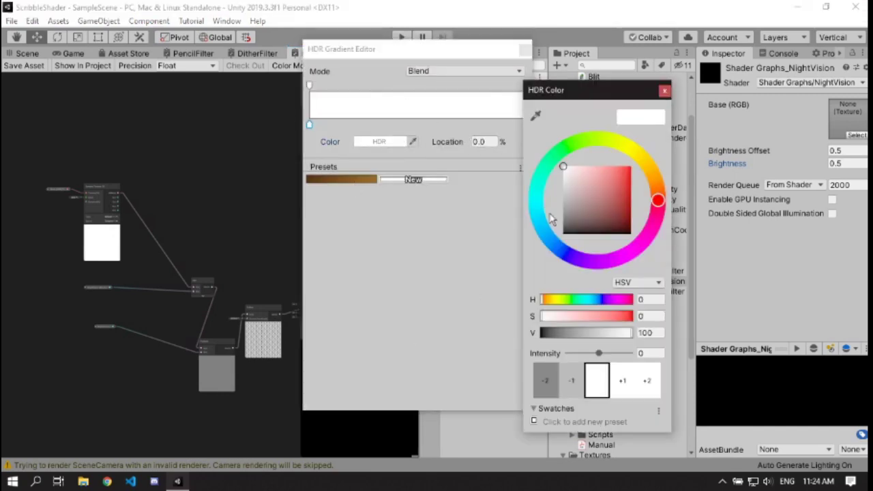
drag(554, 219, 496, 260)
click(664, 90)
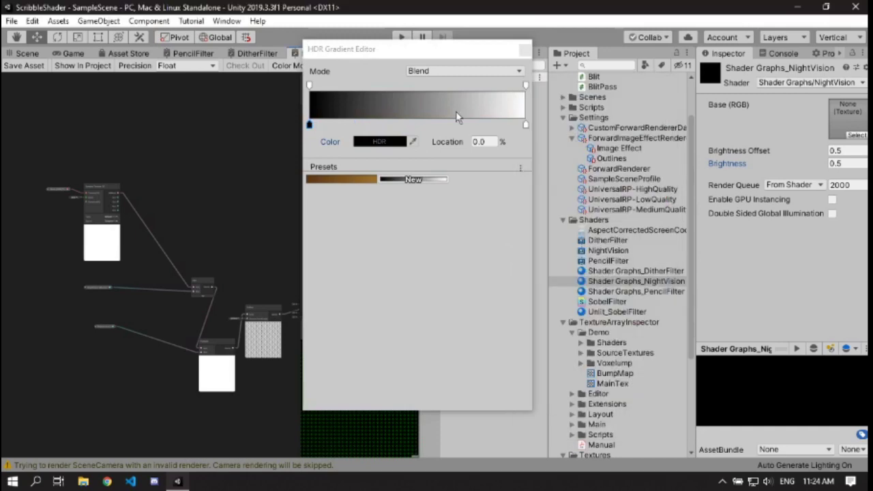
- Add a colour key at 50% of the gradient and set its HSV value to 50
click(419, 126)
click(491, 142)
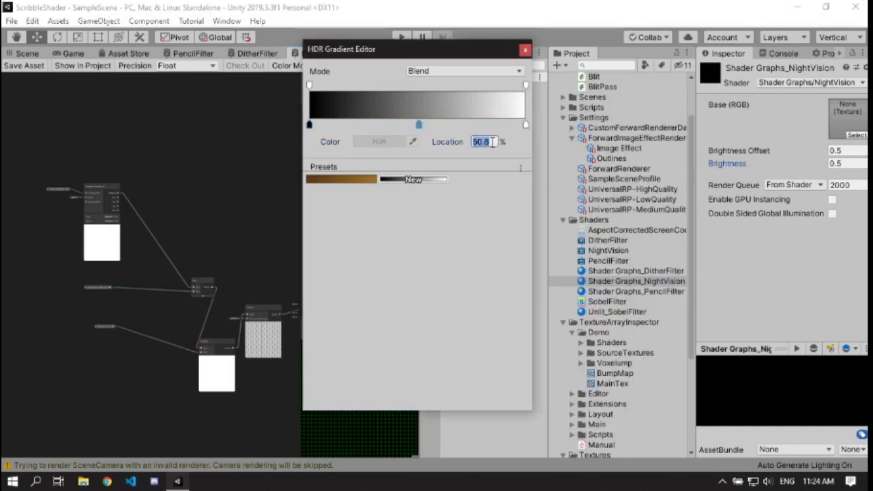
text(50)
click(379, 141)
click(660, 333)
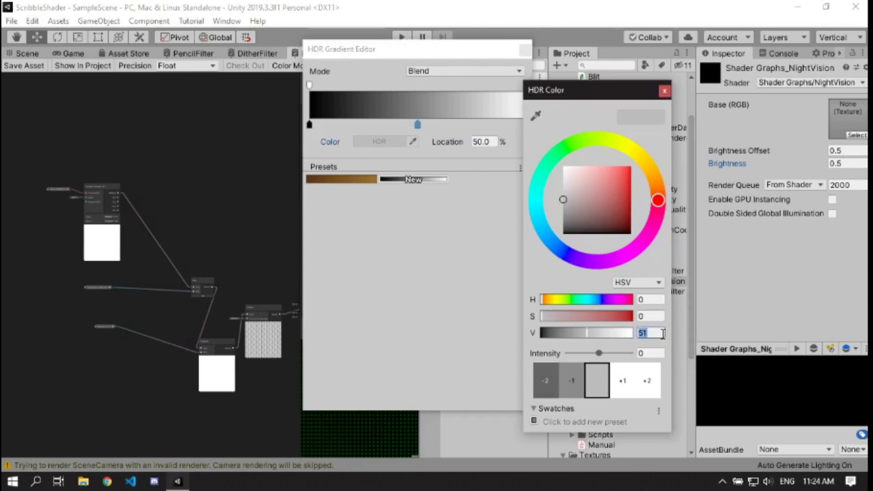
text(50)
click(664, 90)
- Switch the gradient to Fixed mode and add a colour key at 25% with an HSV value of 25
click(439, 71)
click(436, 101)
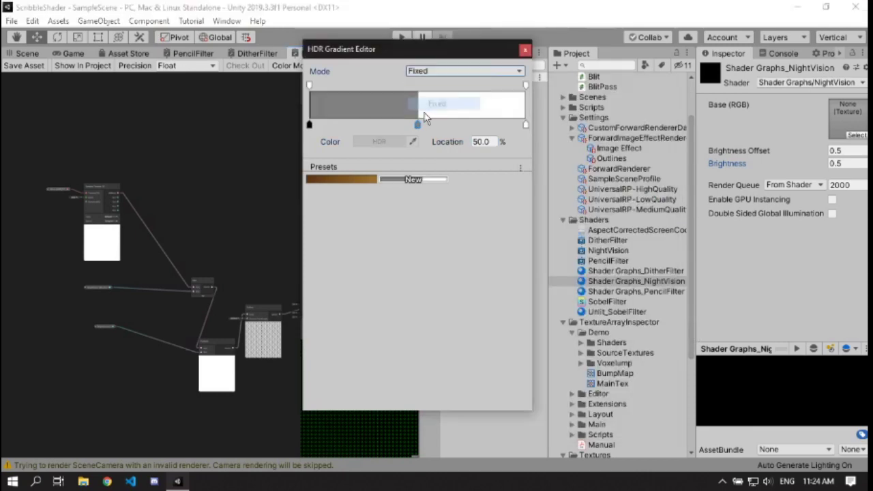
click(486, 143)
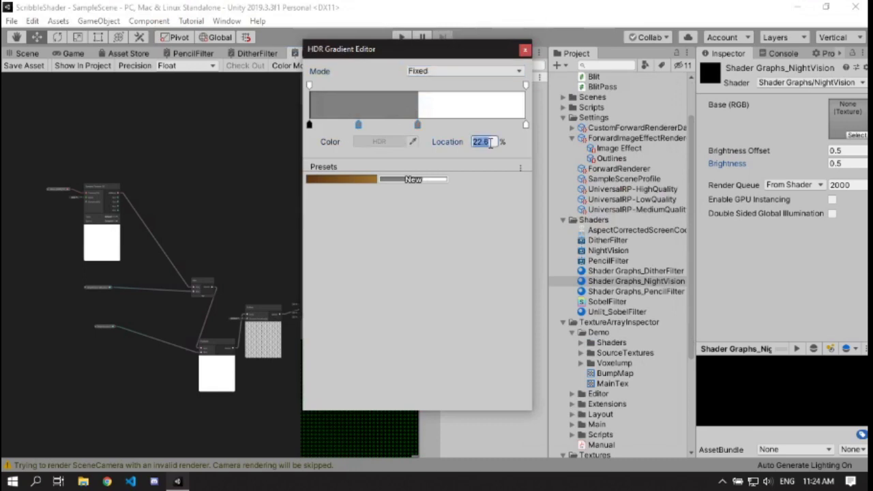
text(25)
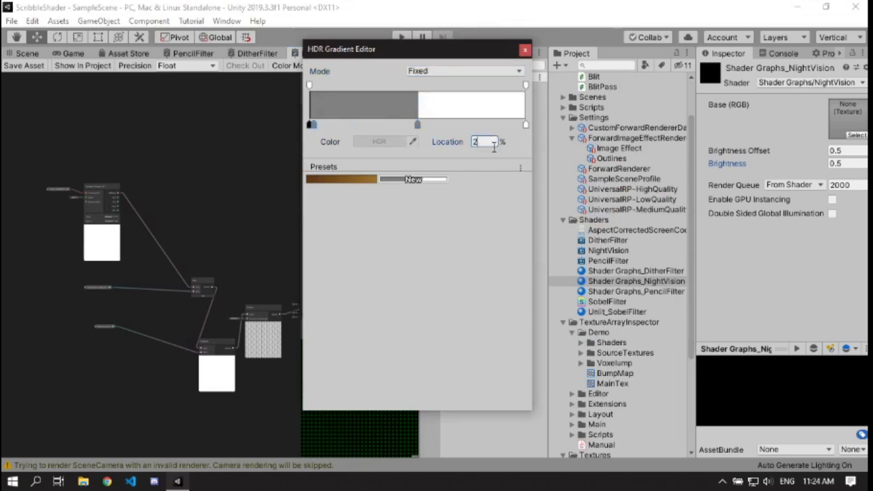
key(Return)
click(380, 141)
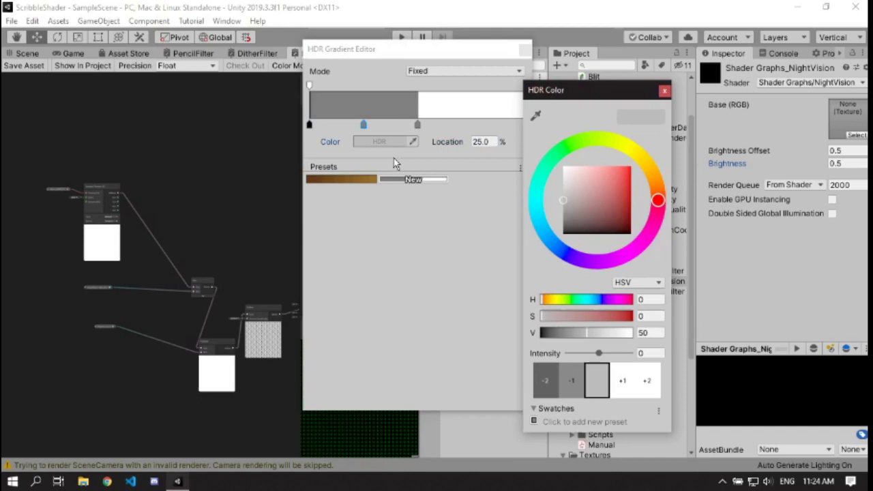
click(652, 332)
text(25.0)
click(663, 90)
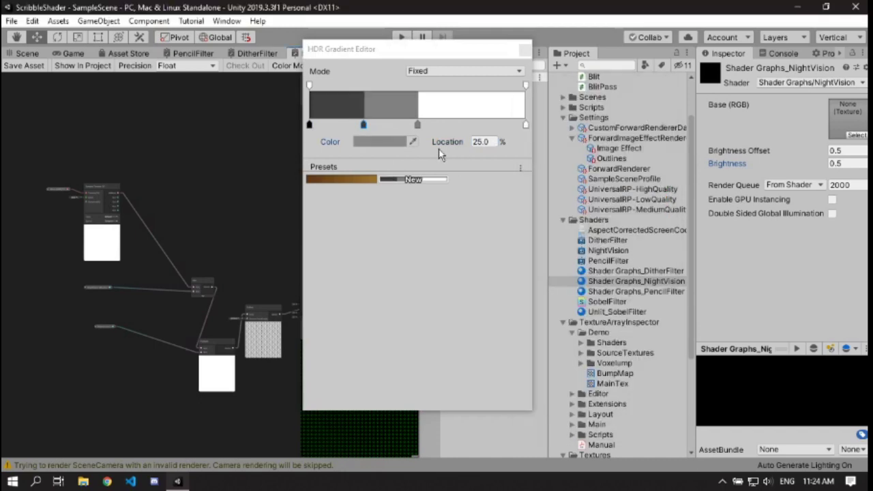
click(526, 50)
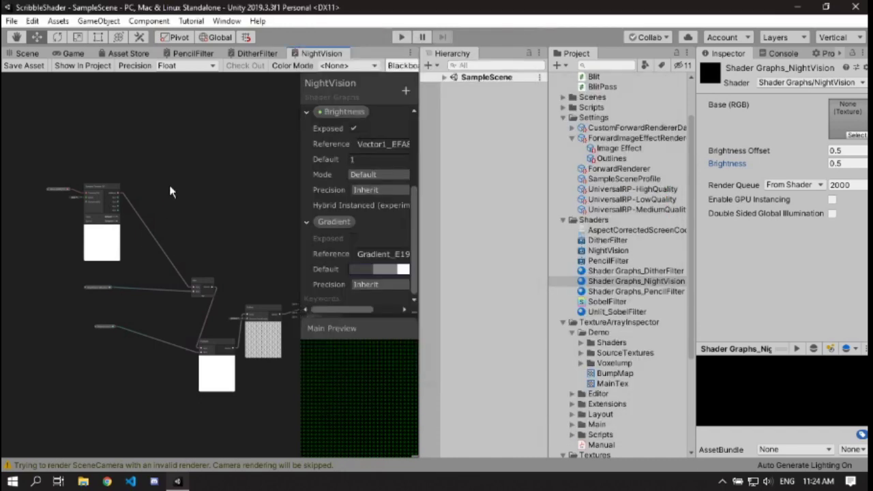
- Place the Gradient property in the graph and route Sample Texture 2D through a new Sample Gradient node into the Add node
drag(327, 225, 211, 182)
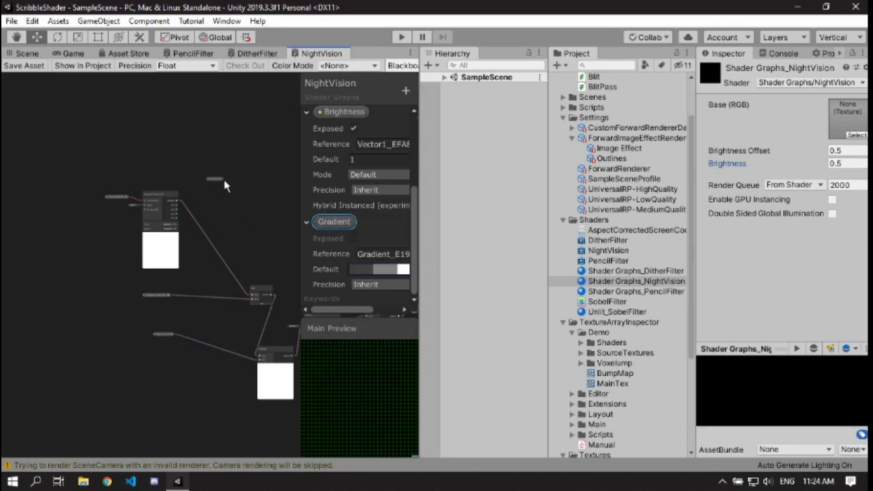
drag(245, 225, 246, 225)
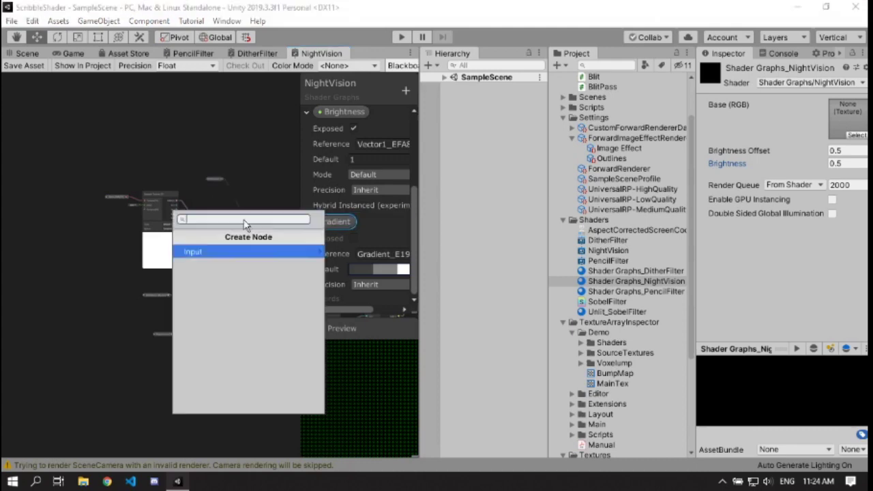
text(sample)
key(Return)
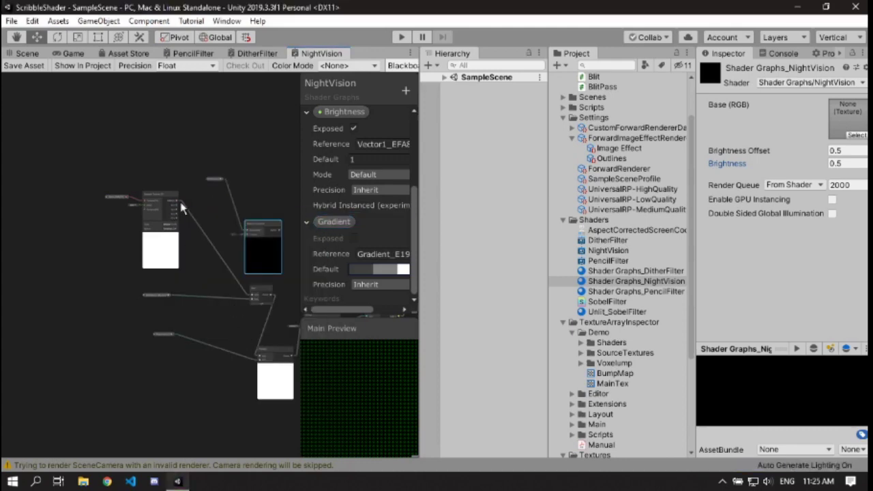
drag(178, 204, 253, 293)
drag(257, 219, 210, 205)
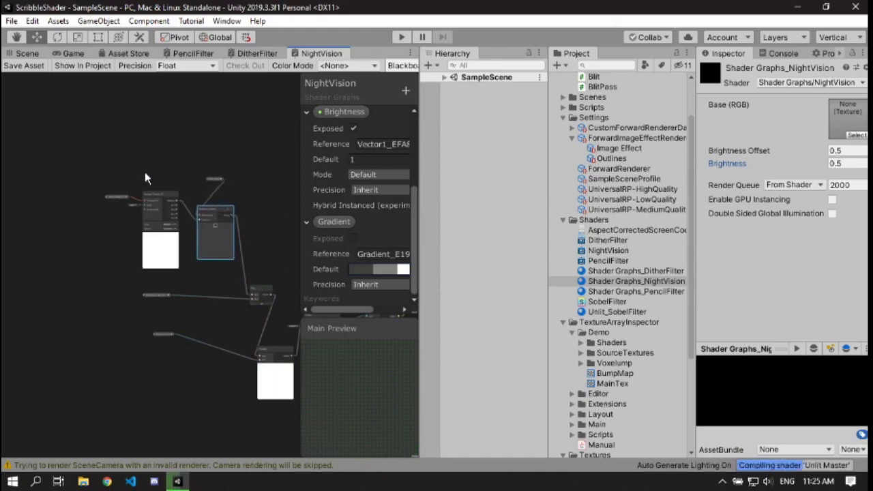
- Save the NightVision graph and inspect the gradient effect in the scene
click(18, 66)
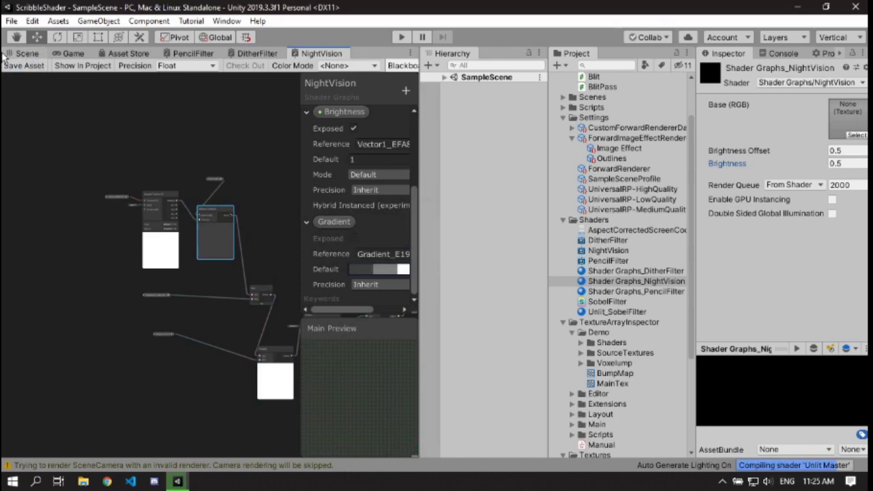
click(26, 54)
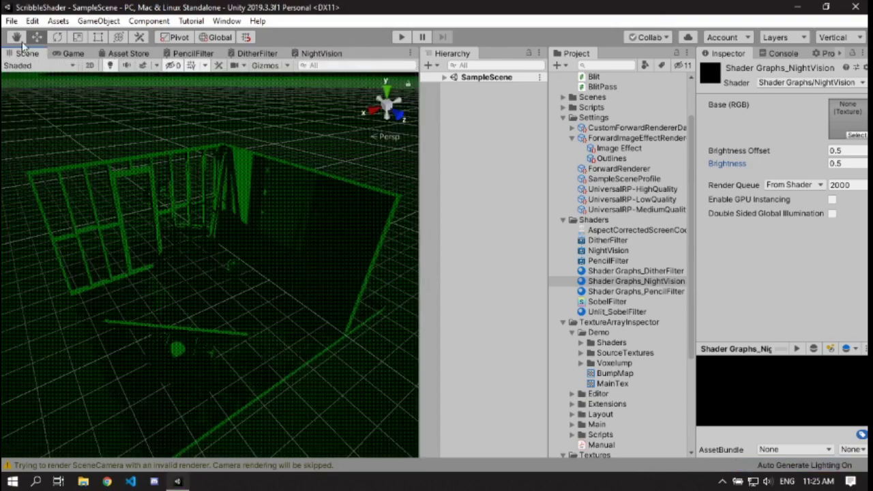
right_drag(185, 240, 304, 148)
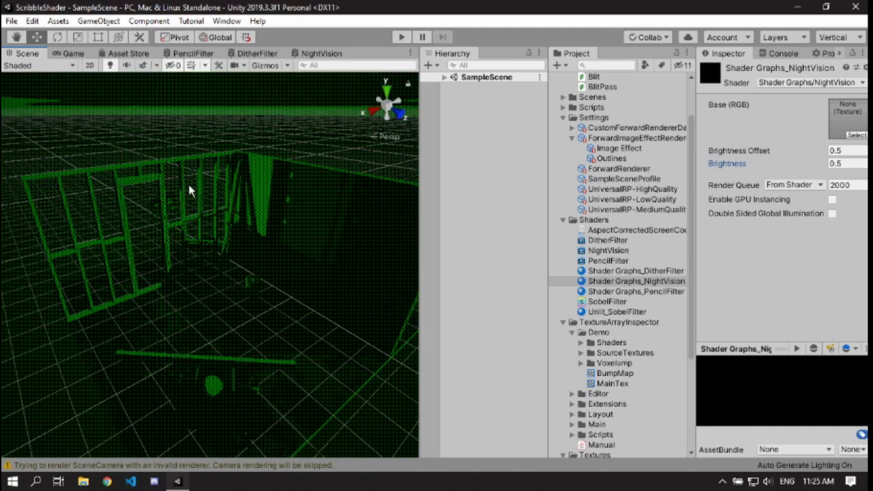
- Connect the Sample Gradient output directly to the Unlit Master's Color, save the graph and check the scene
click(333, 53)
middle_drag(253, 204, 107, 189)
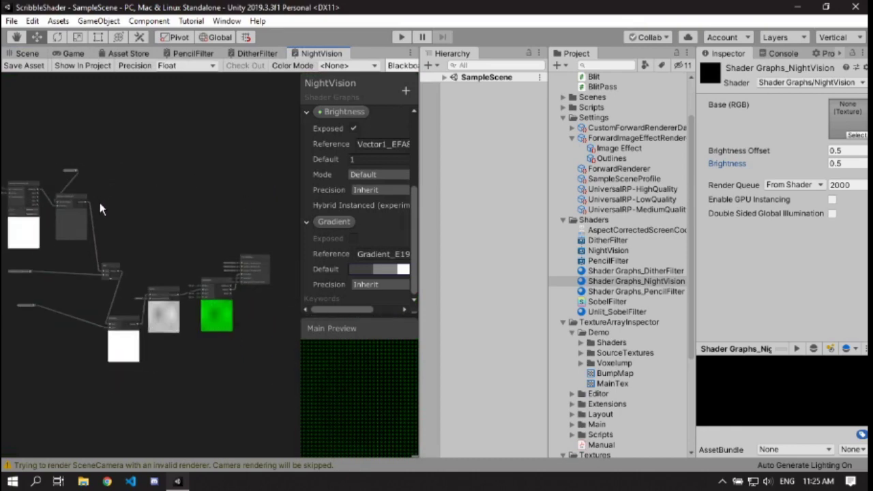
drag(86, 199, 244, 281)
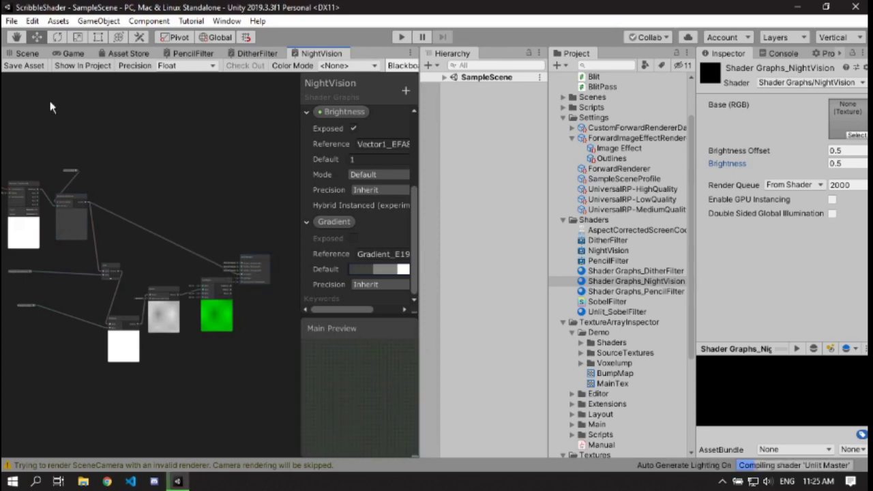
click(23, 65)
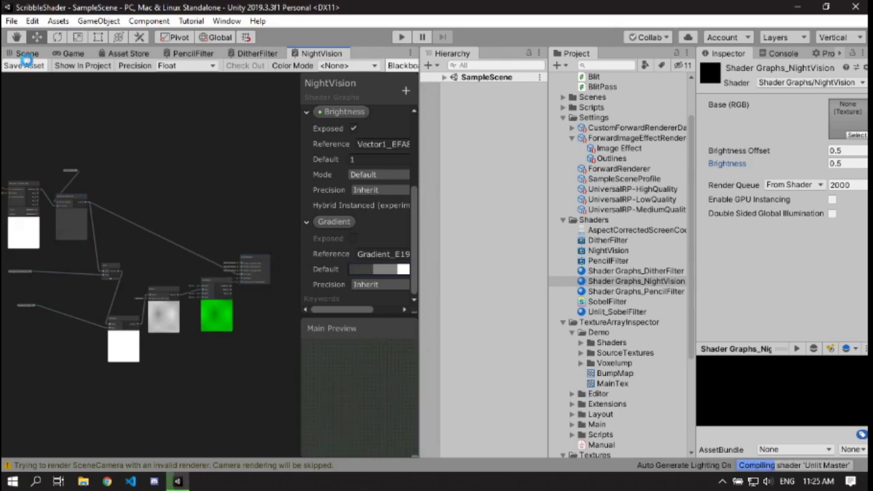
click(25, 55)
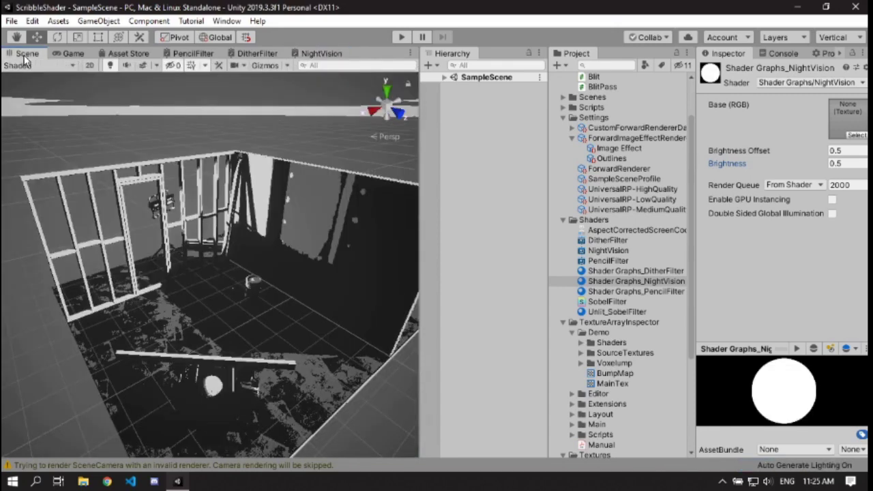
- In the NightVision graph, move the Sample Gradient node up and farther from Sample Texture 2D
click(312, 58)
scroll(182, 171, up, 5)
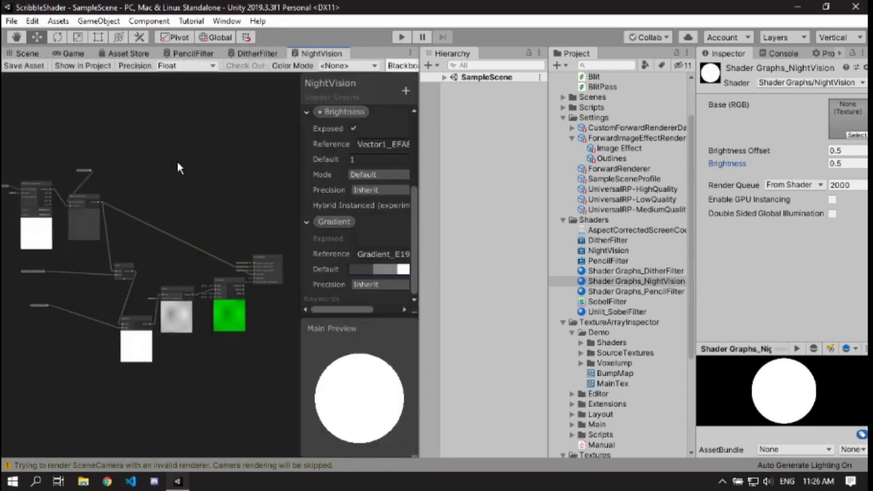
middle_drag(190, 182, 156, 194)
click(114, 220)
drag(114, 220, 207, 154)
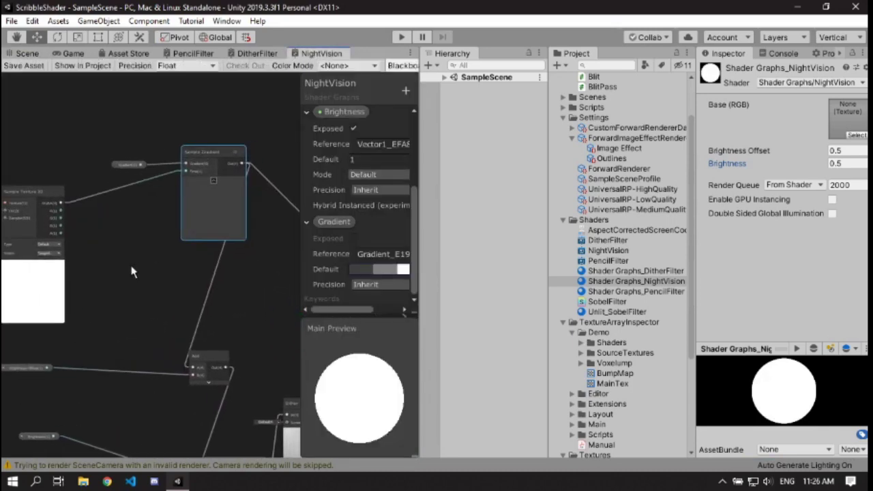
- Create a Multiply node taking the Sample Gradient output in A and the Sample Texture 2D RGBA output in B
middle_drag(78, 226, 36, 200)
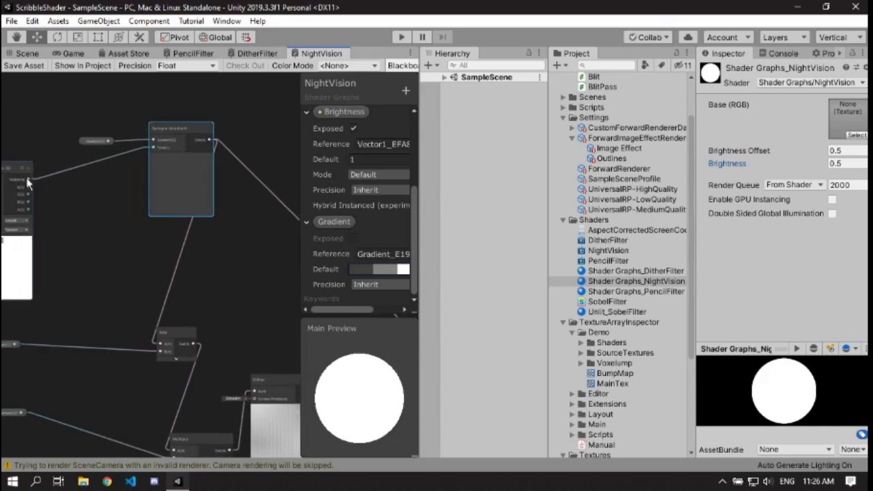
drag(28, 179, 247, 277)
text(mul)
key(Down)
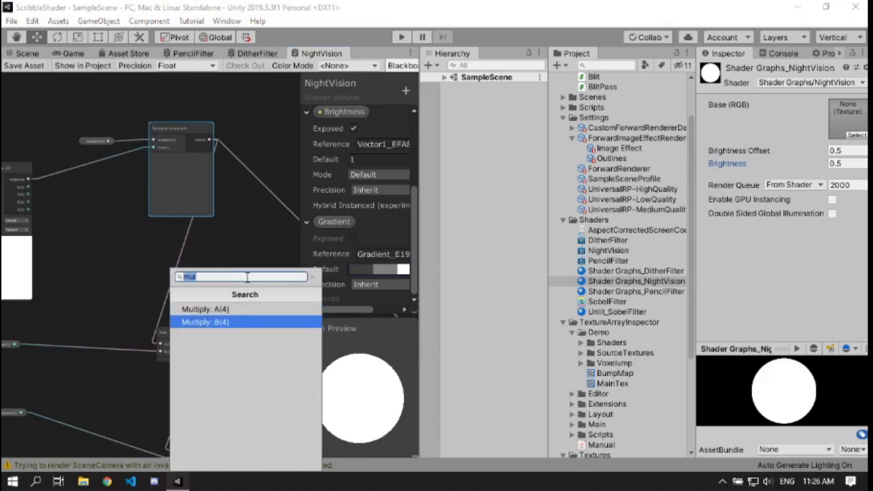
key(Return)
drag(213, 141, 244, 280)
- Connect the new Multiply node's output to the Unlit Master's Color and save the graph
middle_drag(245, 247, 56, 226)
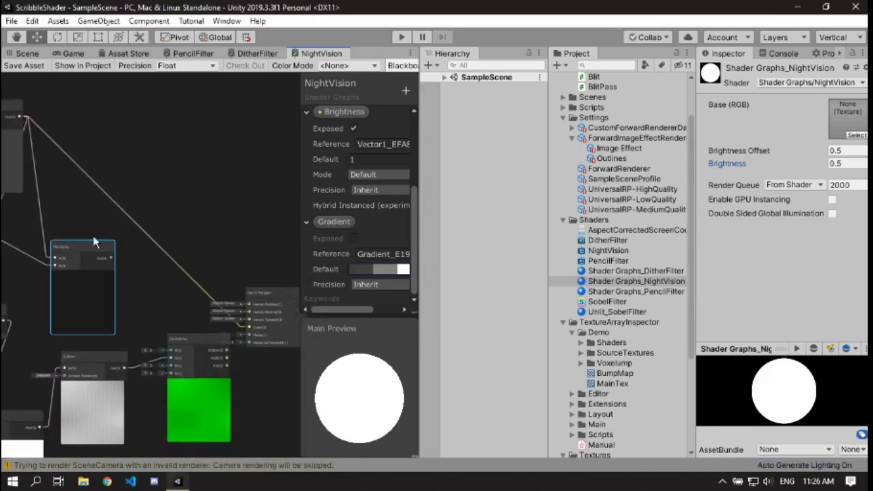
drag(112, 258, 254, 328)
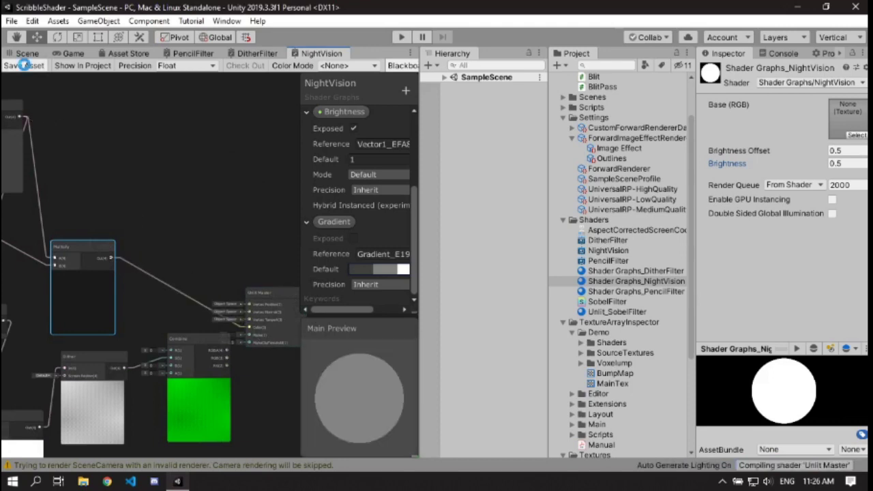
click(24, 66)
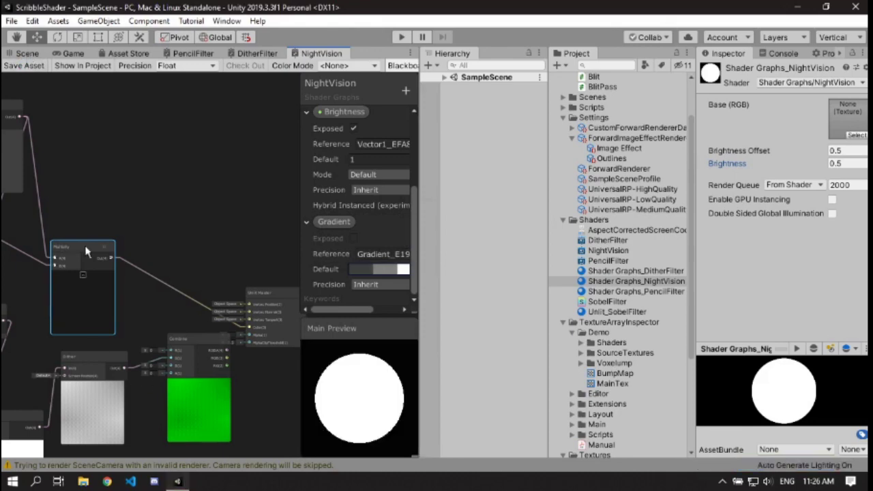
- Inspect the multiplied gradient effect in the scene from several angles
click(26, 53)
right_drag(243, 271, 192, 251)
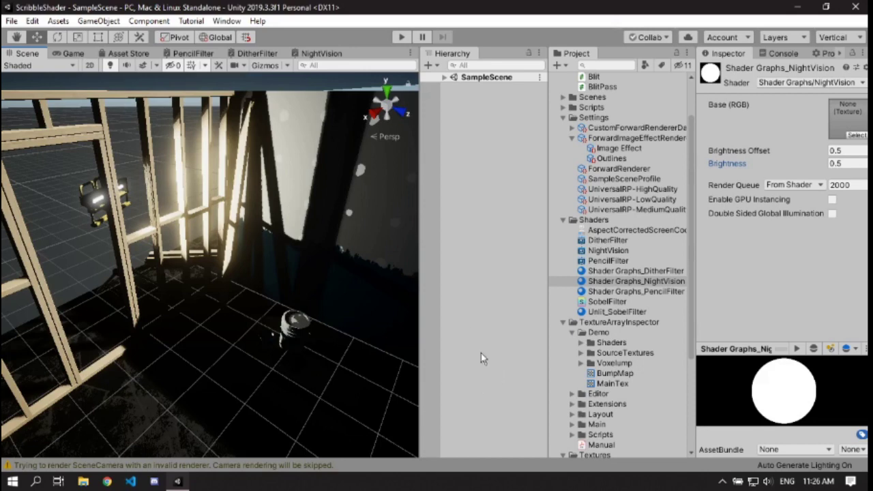
alt+drag(226, 323, 232, 306)
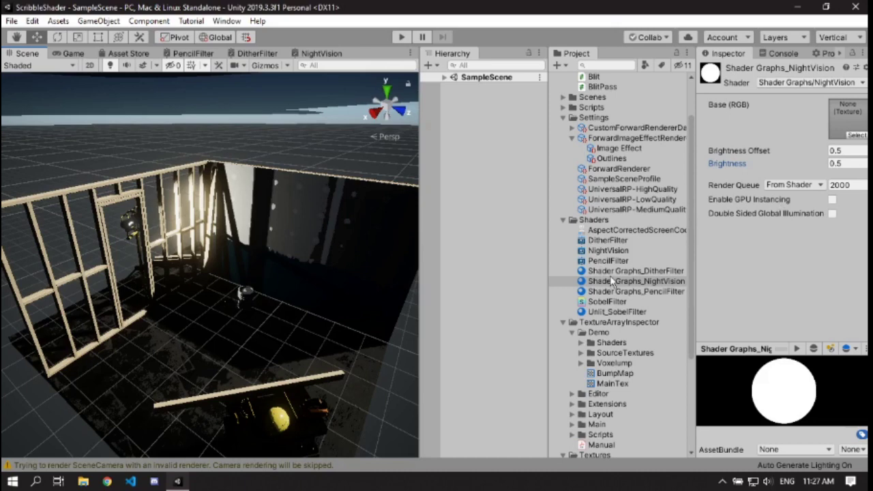
- Examine the AspectCorrectedScreenCoords and Multiply nodes in the PencilFilter graph, and return to the scene
click(194, 53)
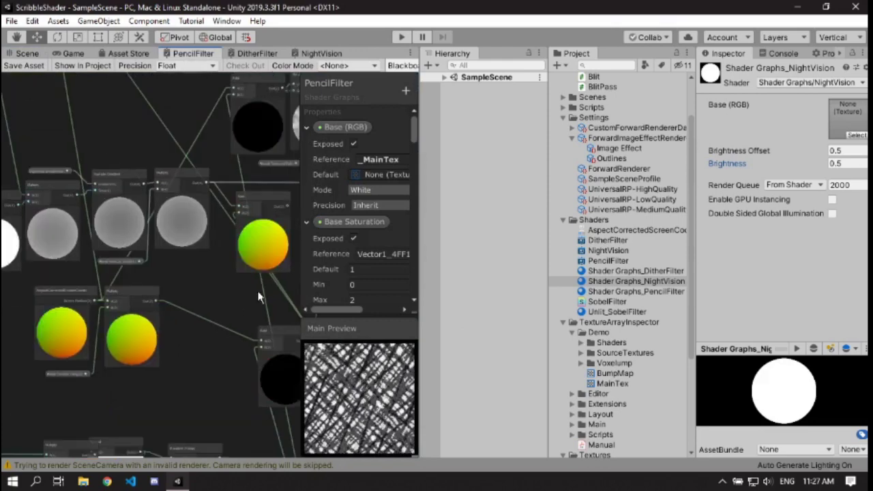
scroll(45, 289, up, 5)
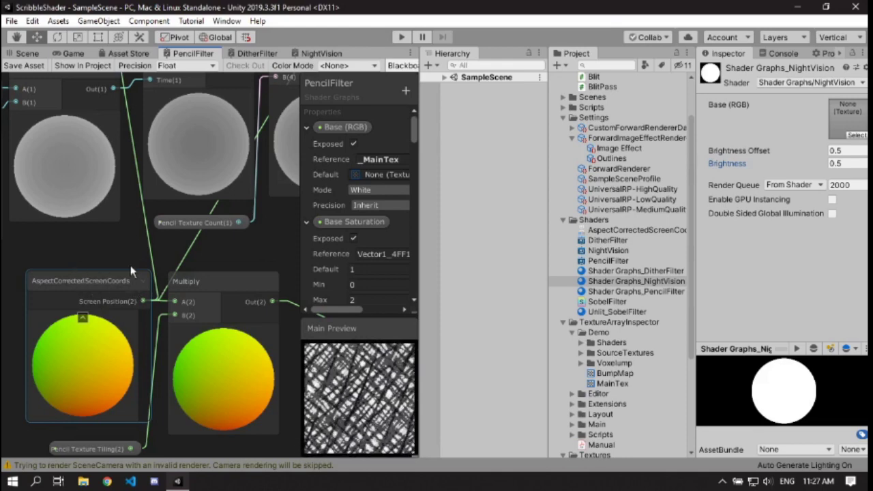
click(27, 52)
right_drag(154, 301, 193, 296)
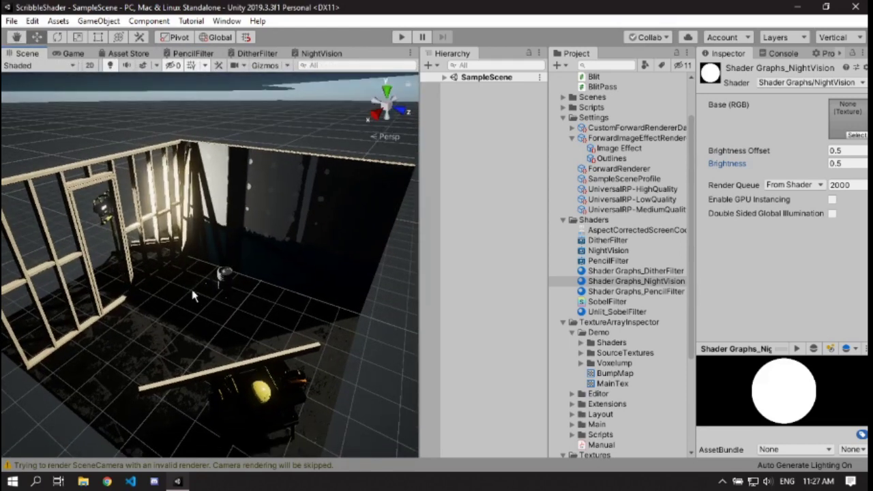